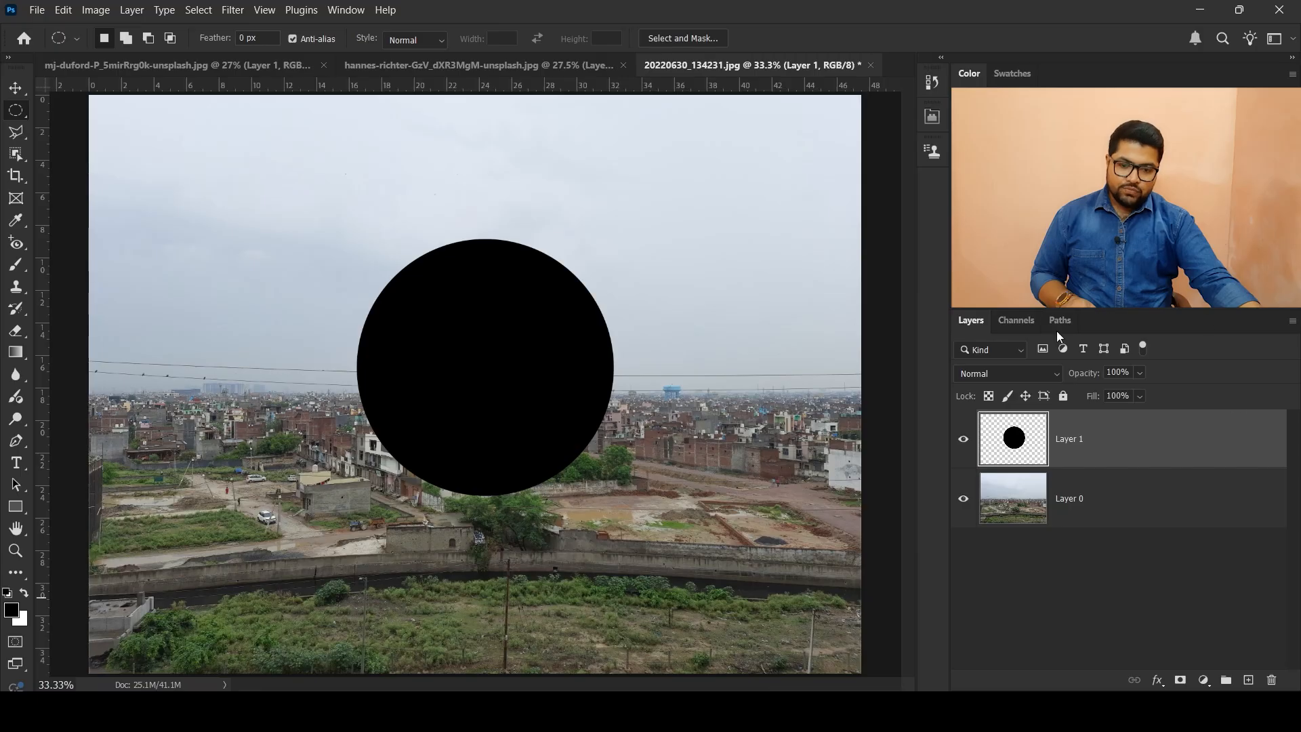
Step: Move Layer 1 with the black circle below the photo layer, Layer 0
{"action": "key", "text": "v"}
{"action": "left_click", "coordinate": [1132, 511]}
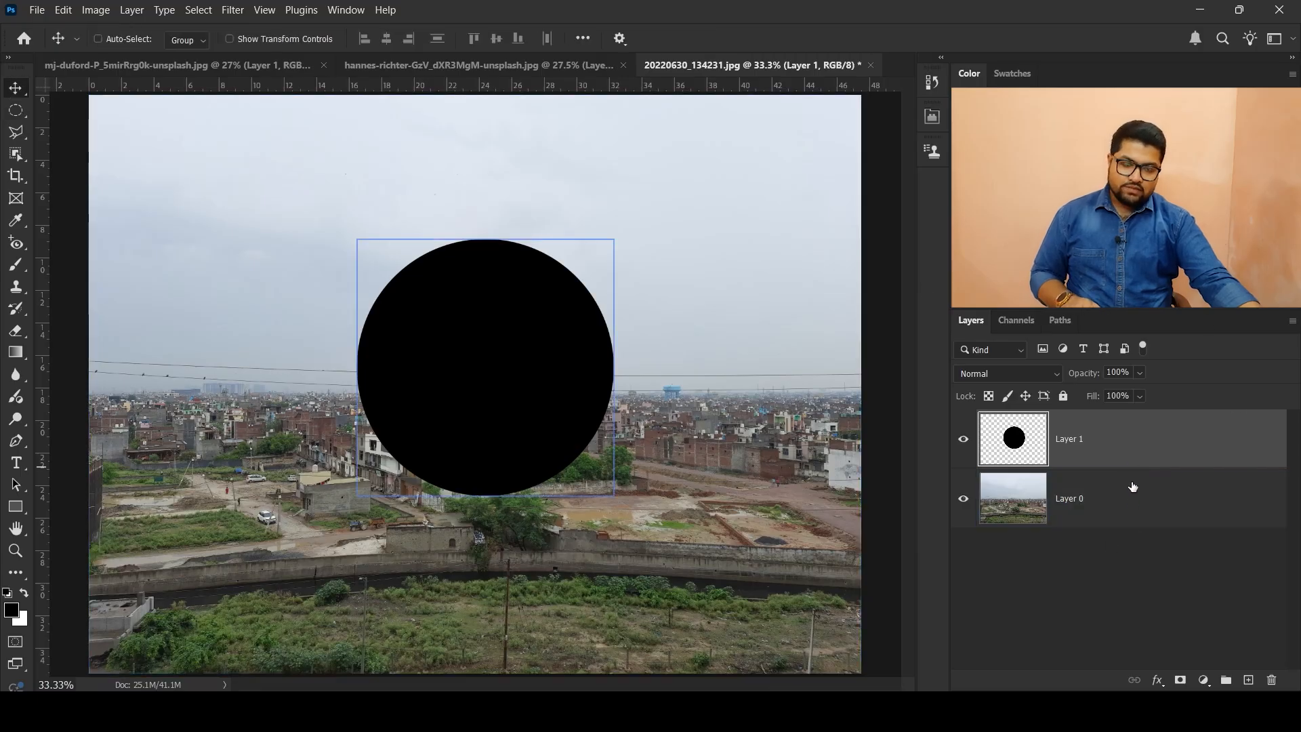
{"action": "left_click", "coordinate": [1020, 504]}
{"action": "left_click", "coordinate": [1011, 431]}
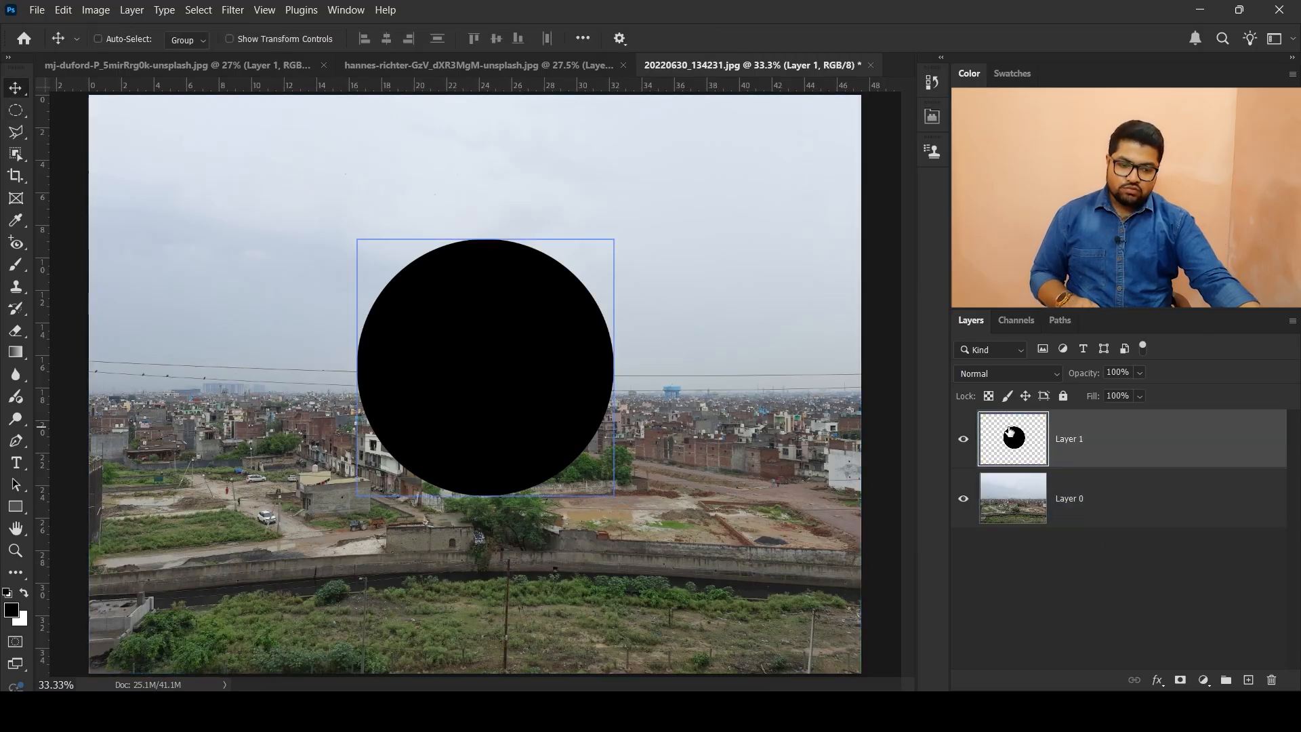
{"action": "left_click", "coordinate": [588, 332], "text": "ctrl"}
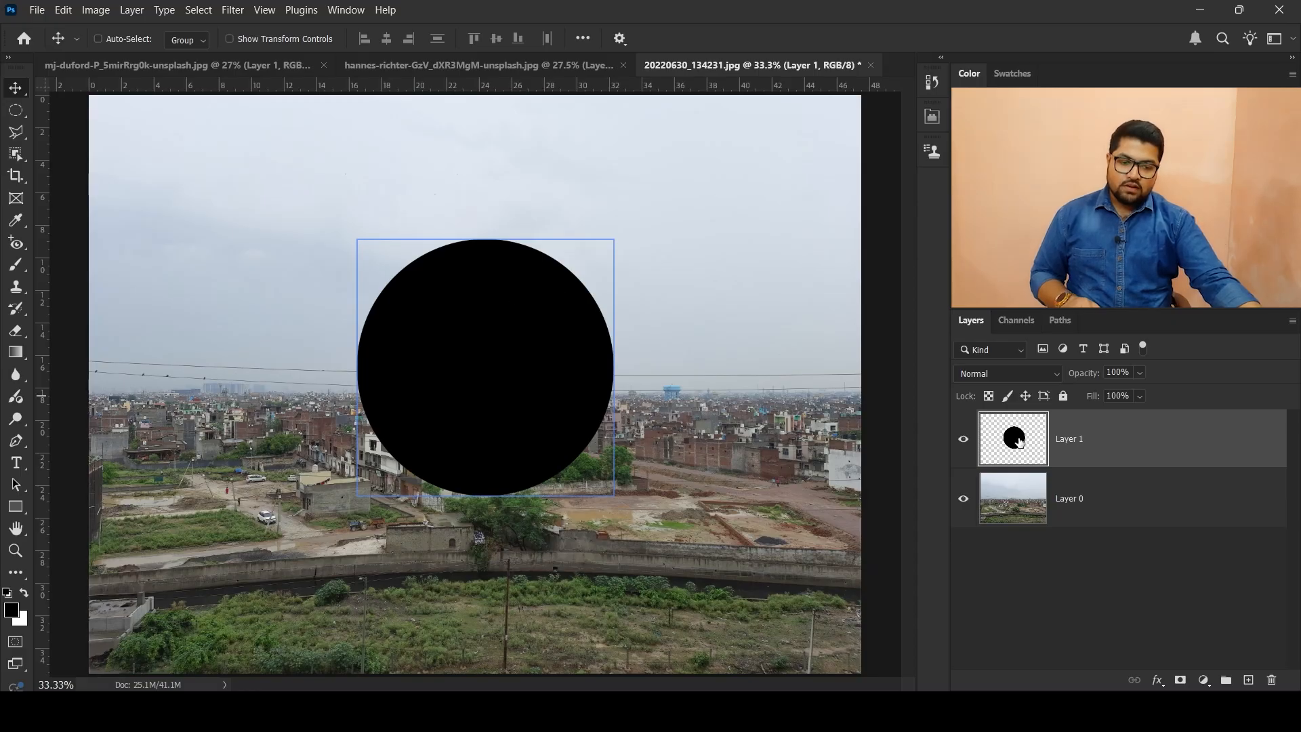
{"action": "left_click_drag", "start_coordinate": [1019, 442], "coordinate": [1058, 543]}
{"action": "left_click", "coordinate": [1014, 460]}
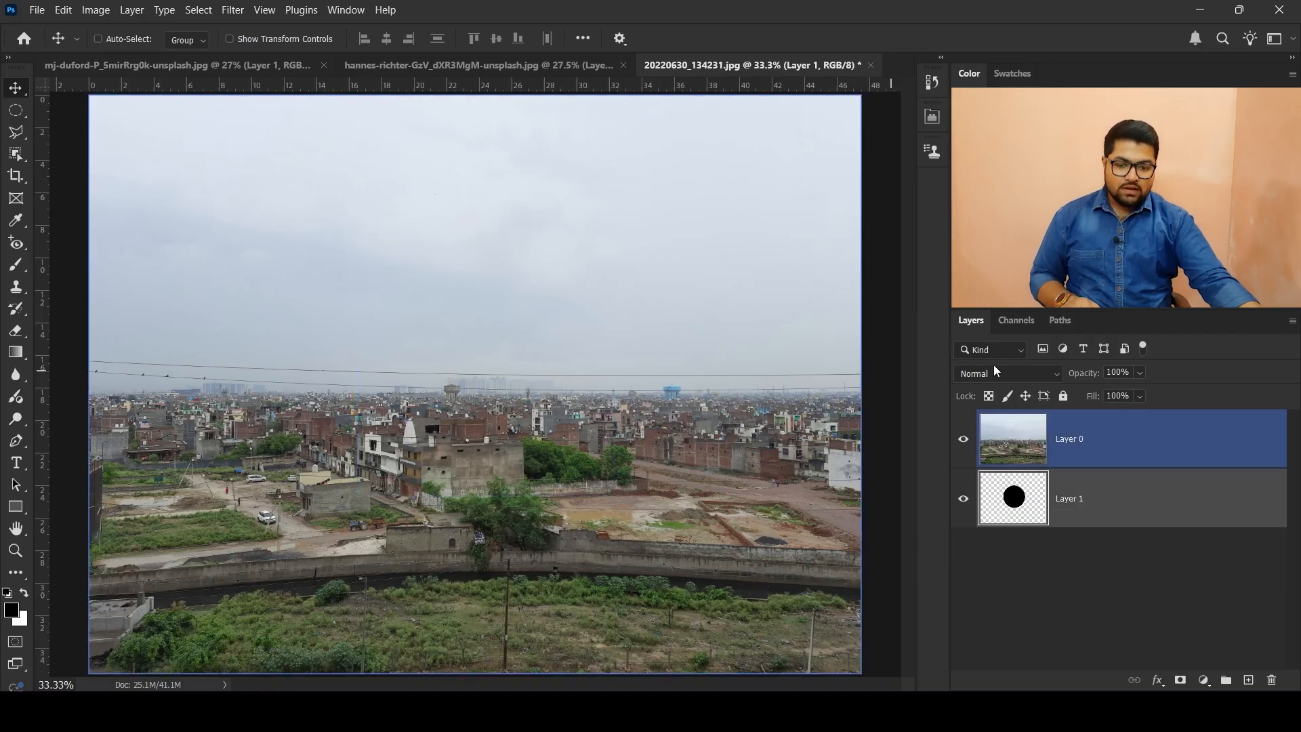
Step: Toggle the visibility of Layer 0 to check the black circle beneath the photo
{"action": "left_click", "coordinate": [963, 439]}
{"action": "left_click", "coordinate": [963, 439]}
{"action": "left_click", "coordinate": [963, 439]}
{"action": "left_click", "coordinate": [962, 439]}
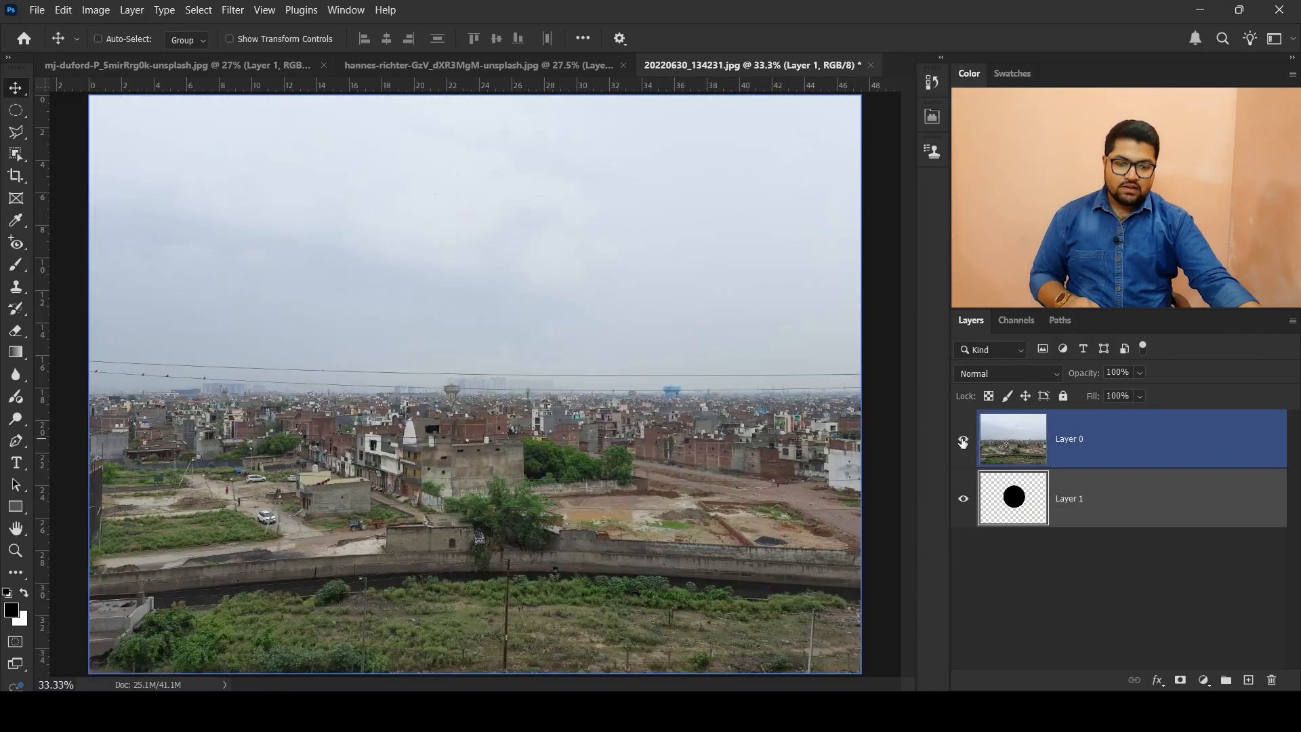
{"action": "left_click", "coordinate": [964, 440]}
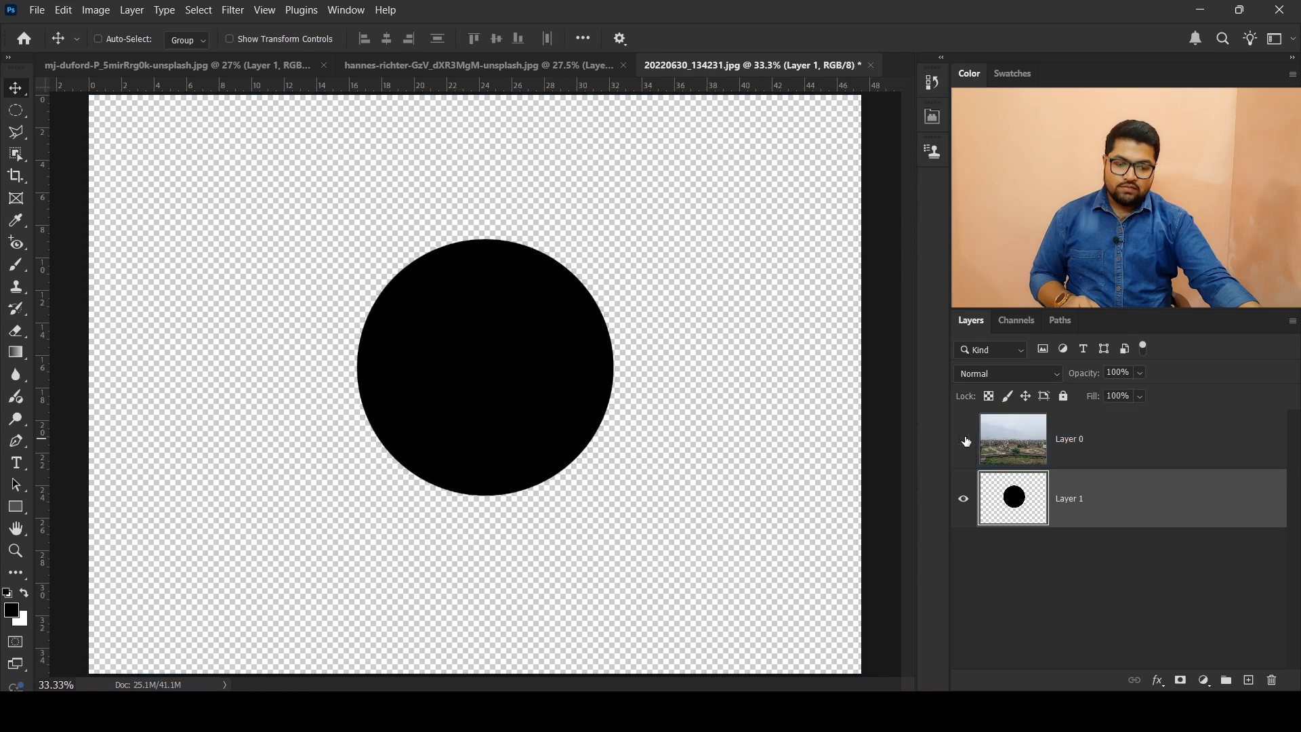
{"action": "left_click", "coordinate": [964, 440]}
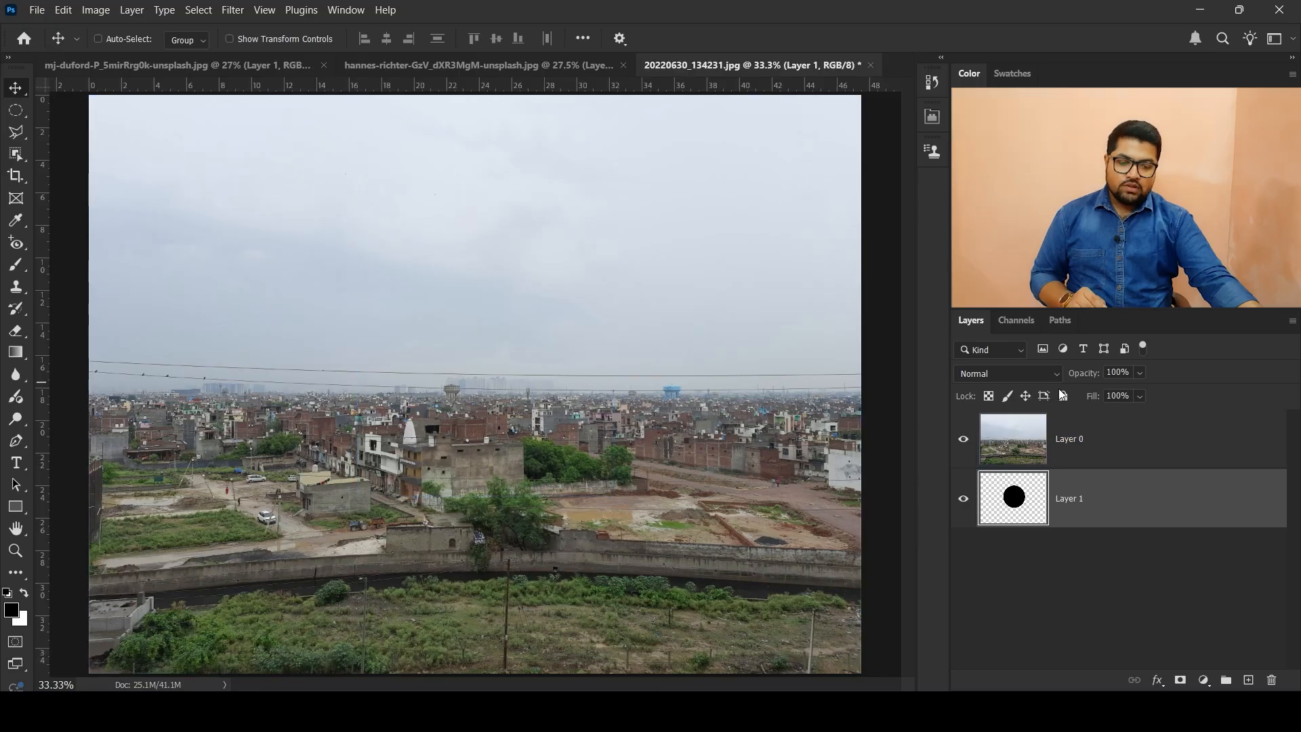
Step: Create a clipping mask that clips the Layer 0 photo to the black circle on Layer 1
{"action": "right_click", "coordinate": [1104, 445]}
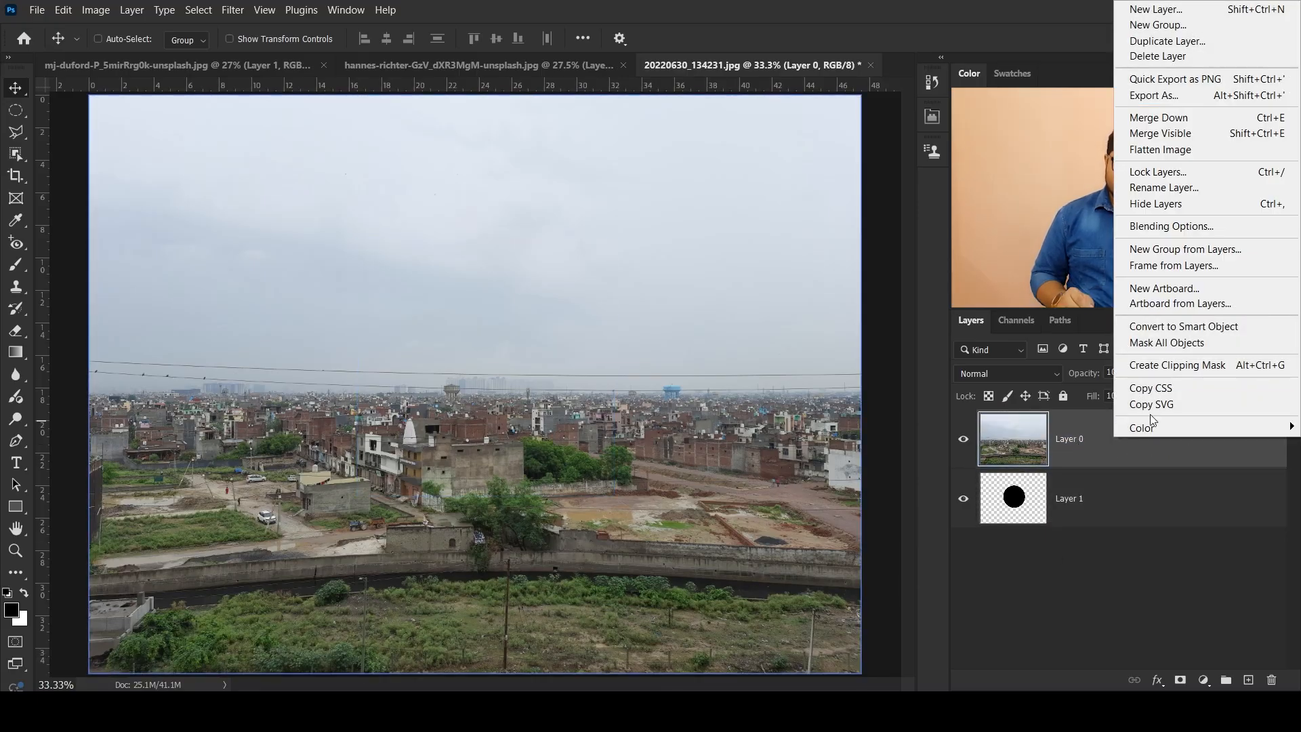
{"action": "left_click", "coordinate": [1160, 369]}
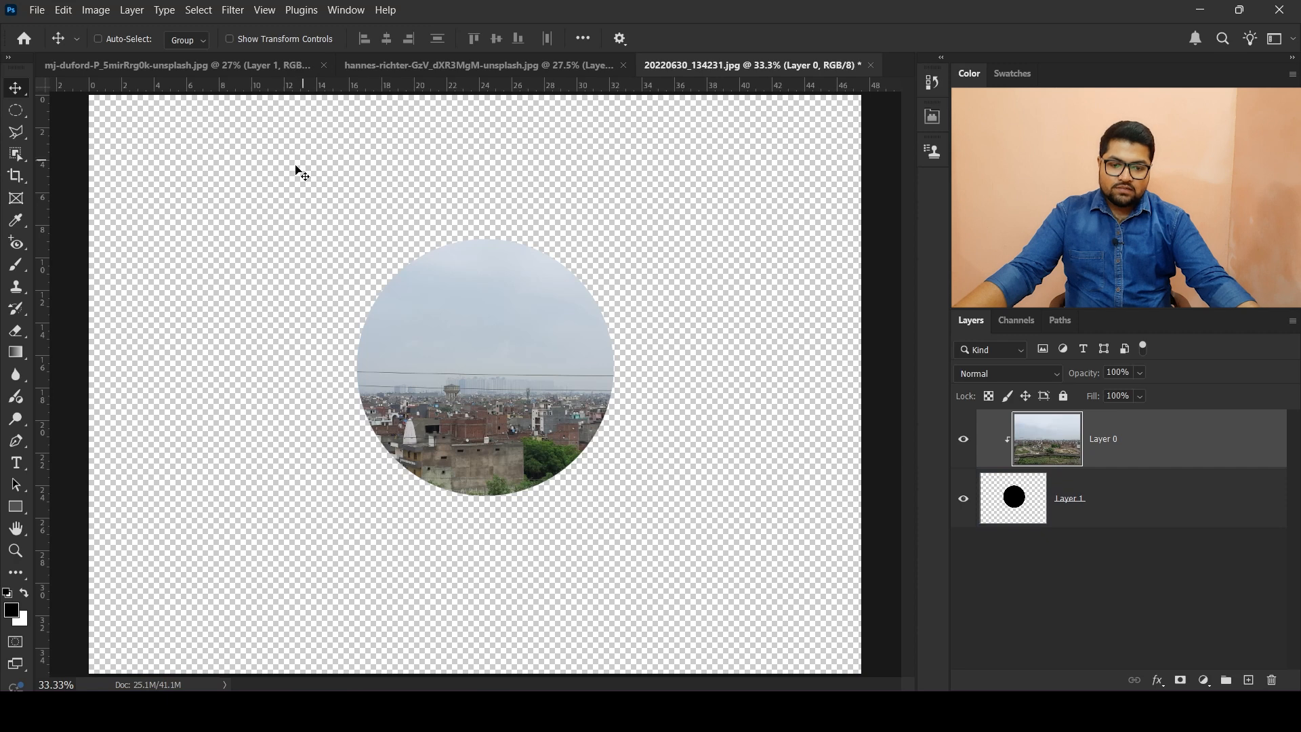
{"action": "left_click", "coordinate": [1019, 510]}
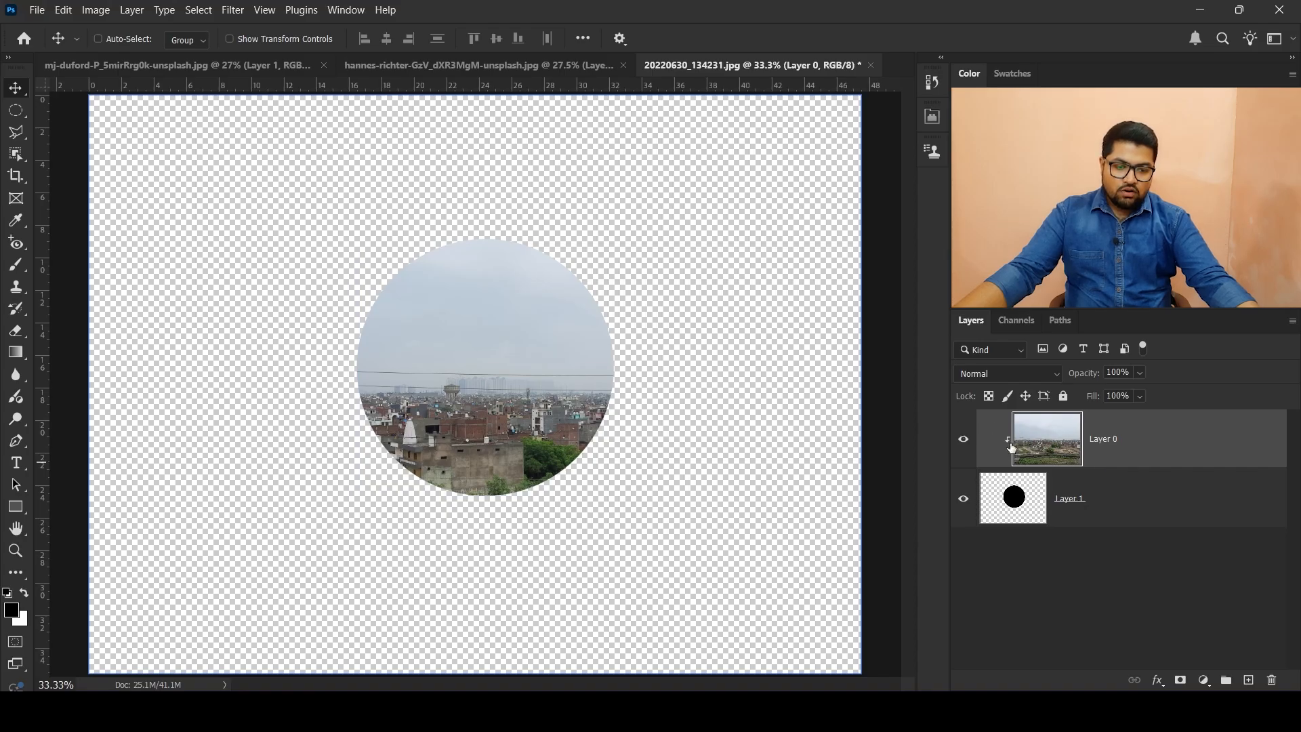
Step: Release the clipping mask on Layer 0 and create it again
{"action": "right_click", "coordinate": [1197, 446]}
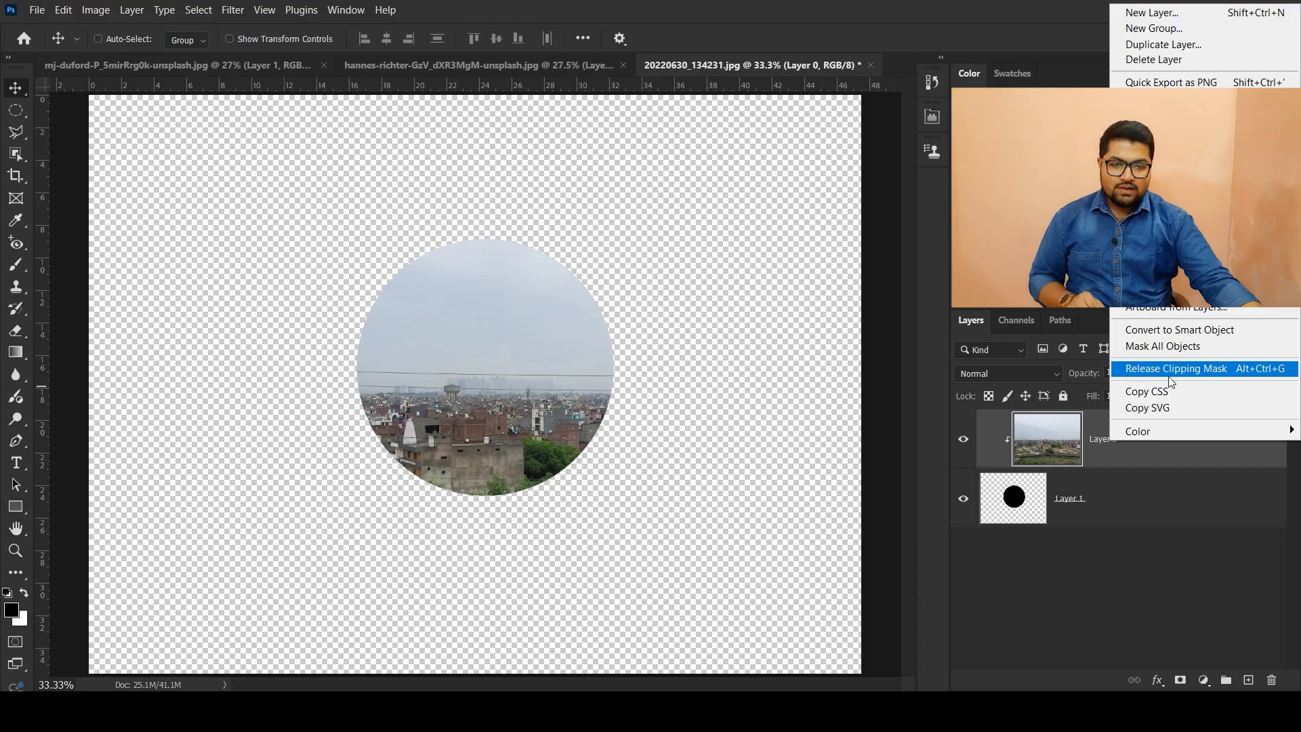
{"action": "left_click", "coordinate": [1211, 371]}
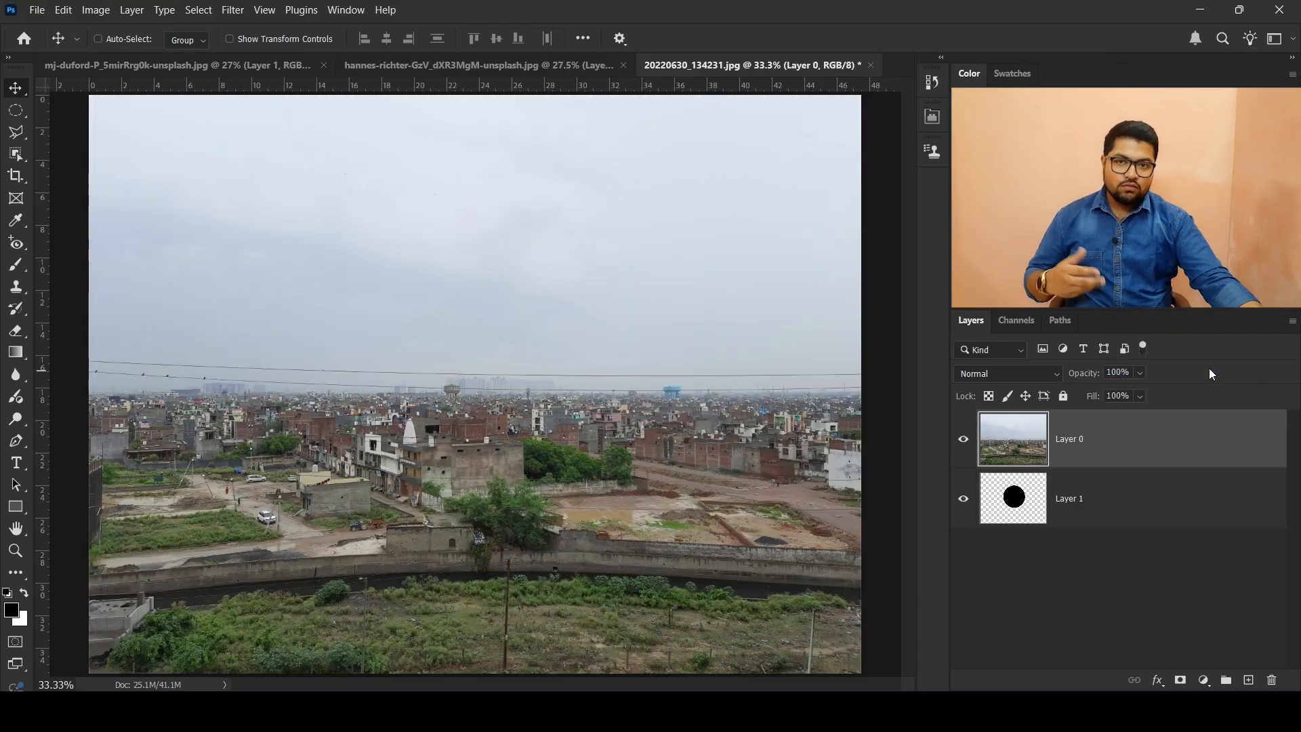
{"action": "right_click", "coordinate": [1219, 434]}
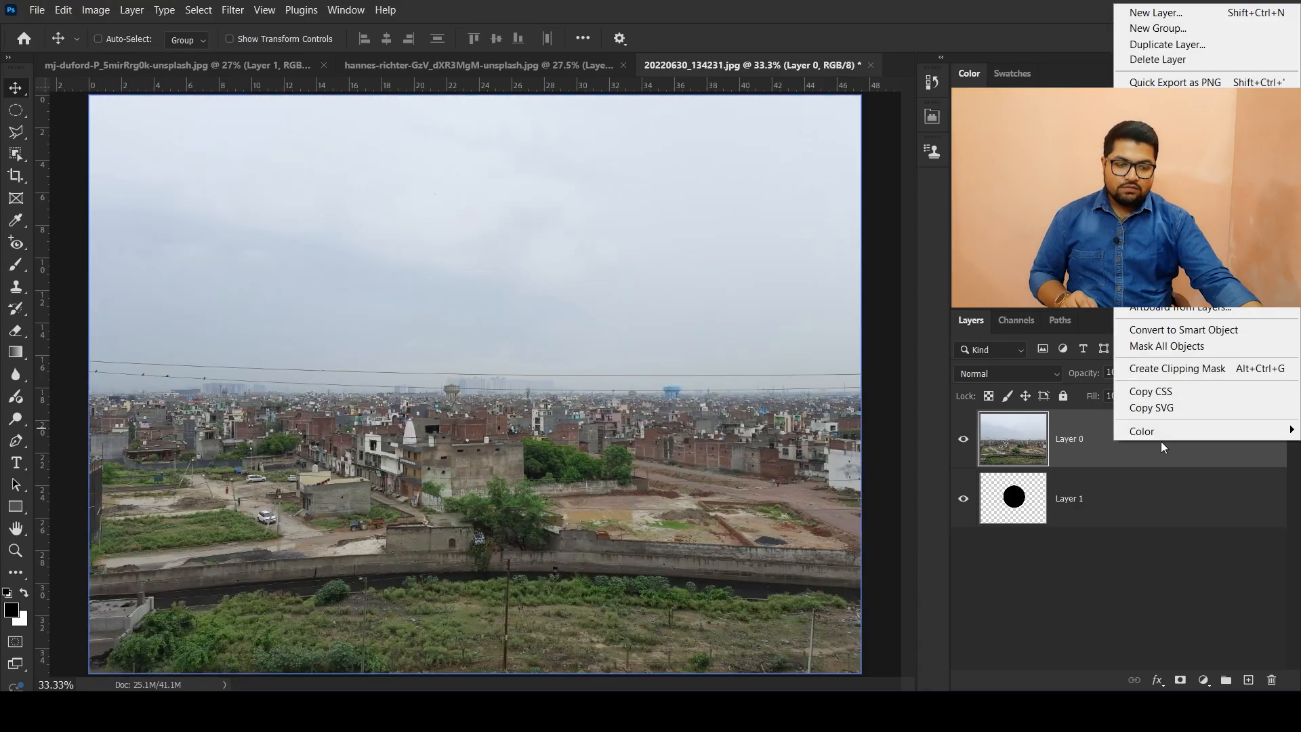
{"action": "left_click", "coordinate": [1192, 371]}
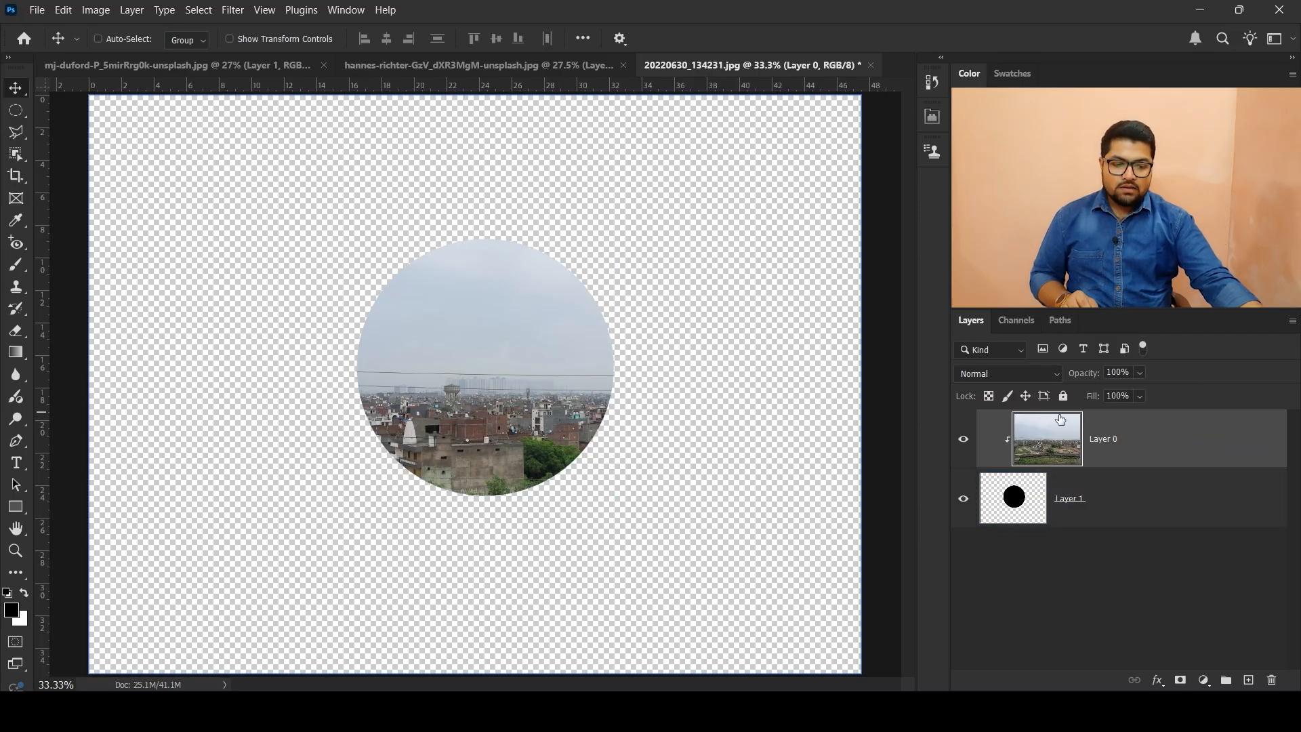
Step: Hide and show the clipped Layer 0 to compare the masked photo with the black circle on Layer 1
{"action": "left_click", "coordinate": [1018, 498]}
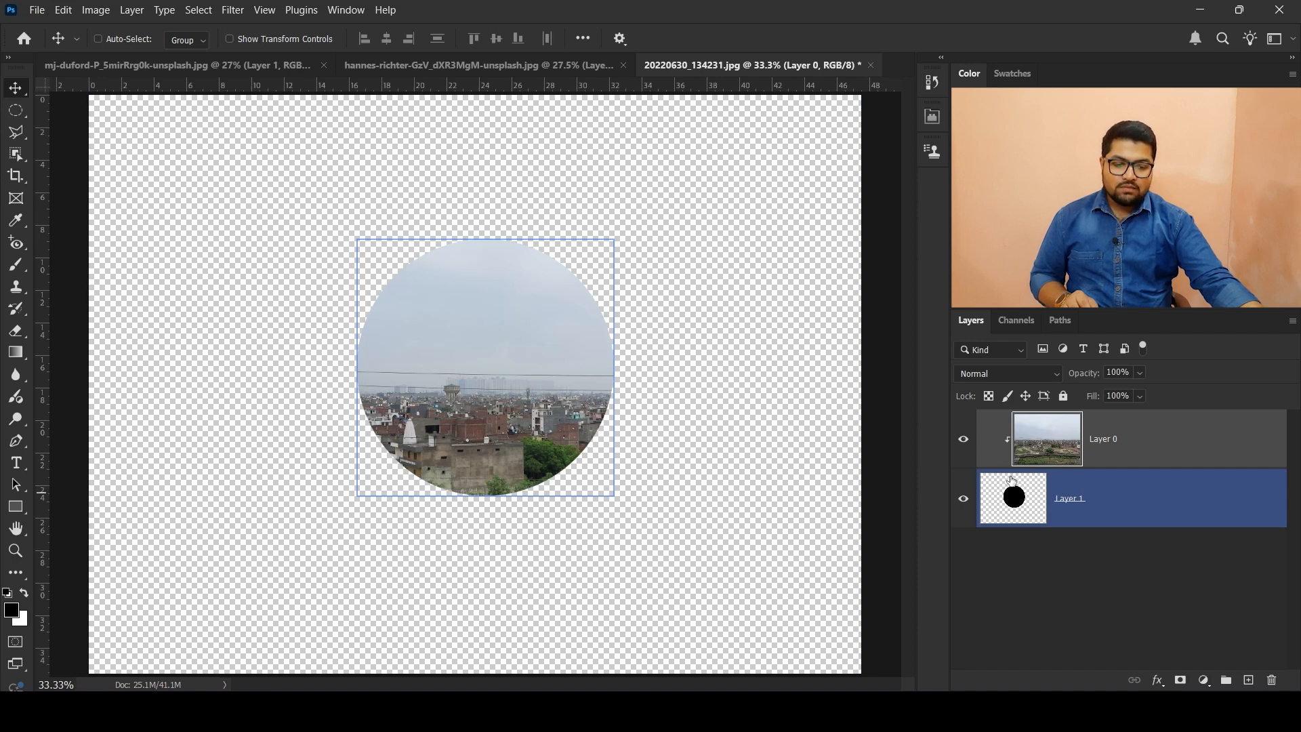
{"action": "left_click", "coordinate": [964, 441]}
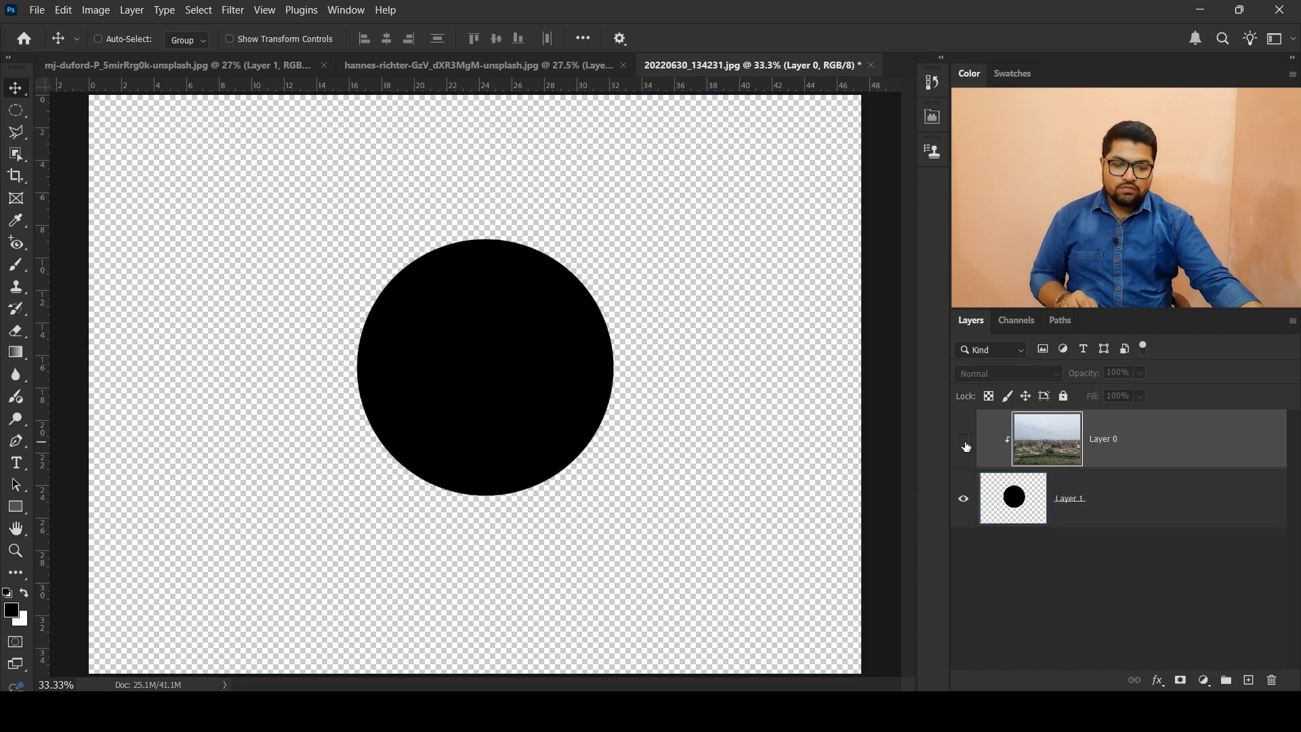
{"action": "left_click", "coordinate": [1030, 513]}
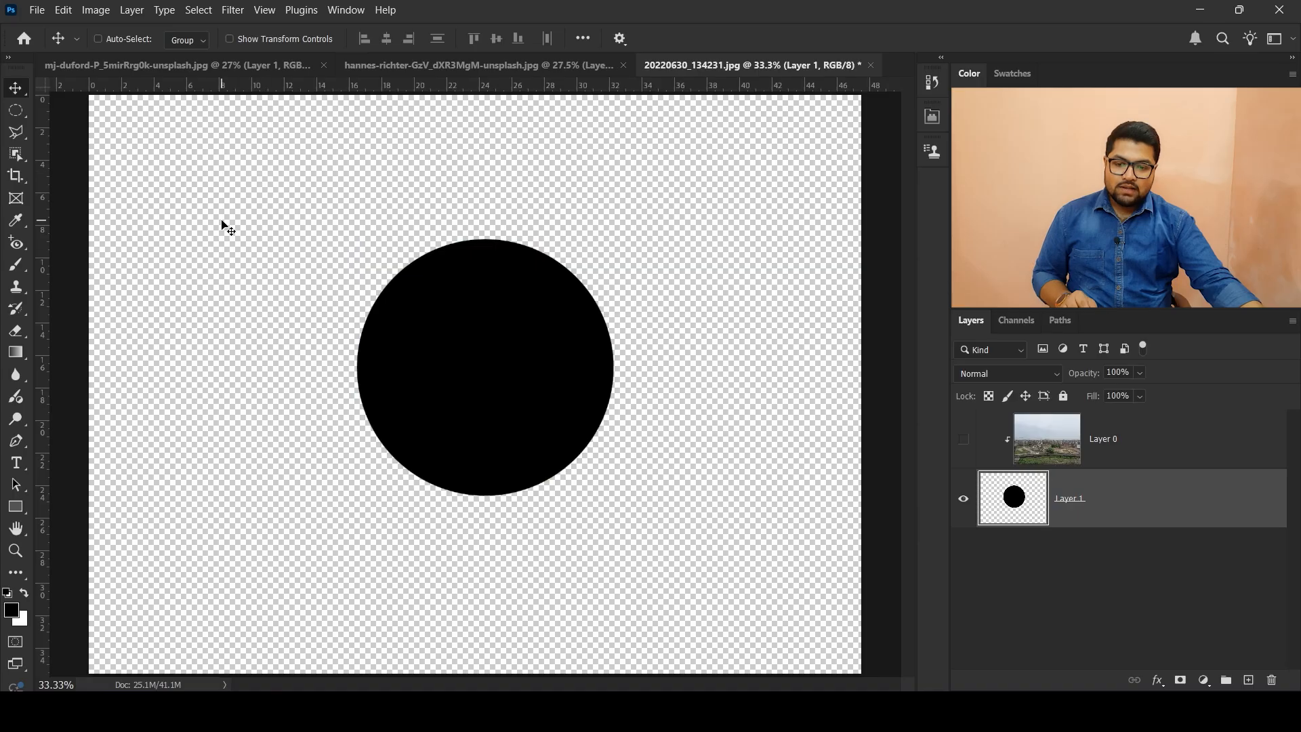
{"action": "left_click", "coordinate": [1055, 443]}
{"action": "left_click", "coordinate": [963, 439]}
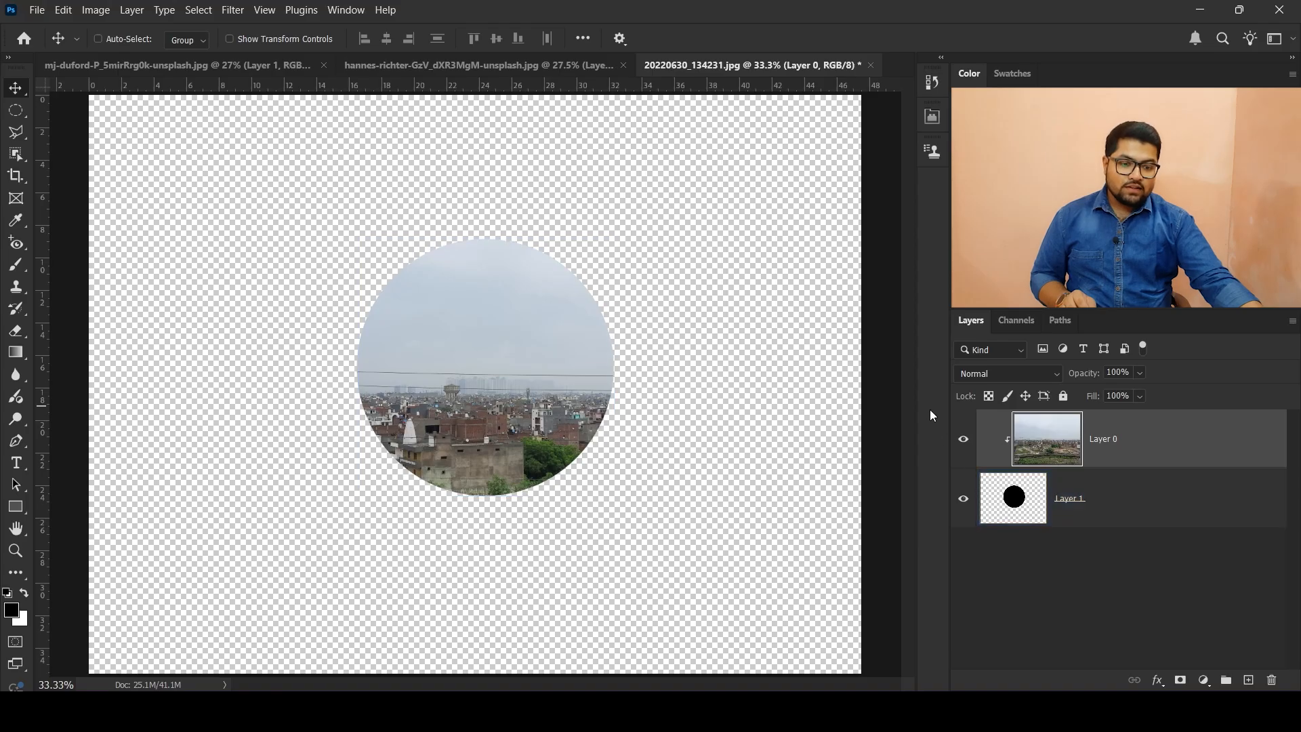
{"action": "left_click", "coordinate": [963, 439]}
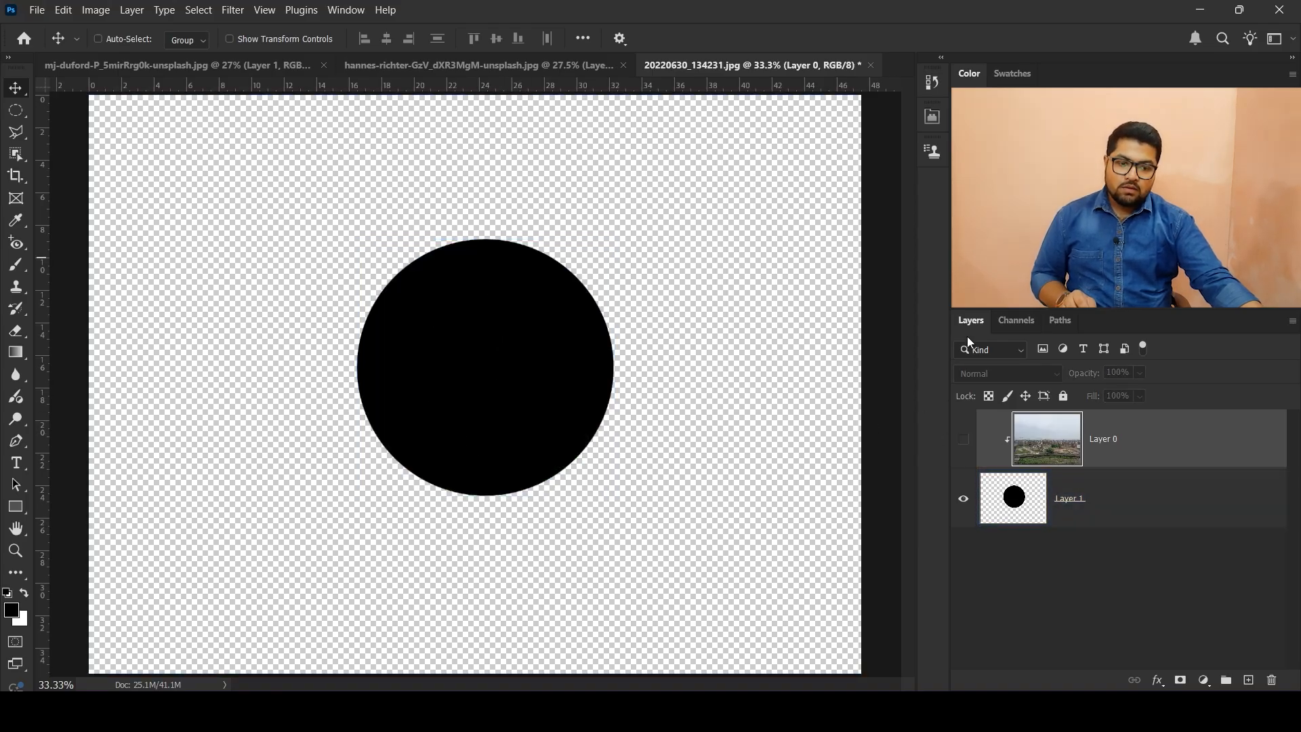
{"action": "left_click", "coordinate": [965, 440]}
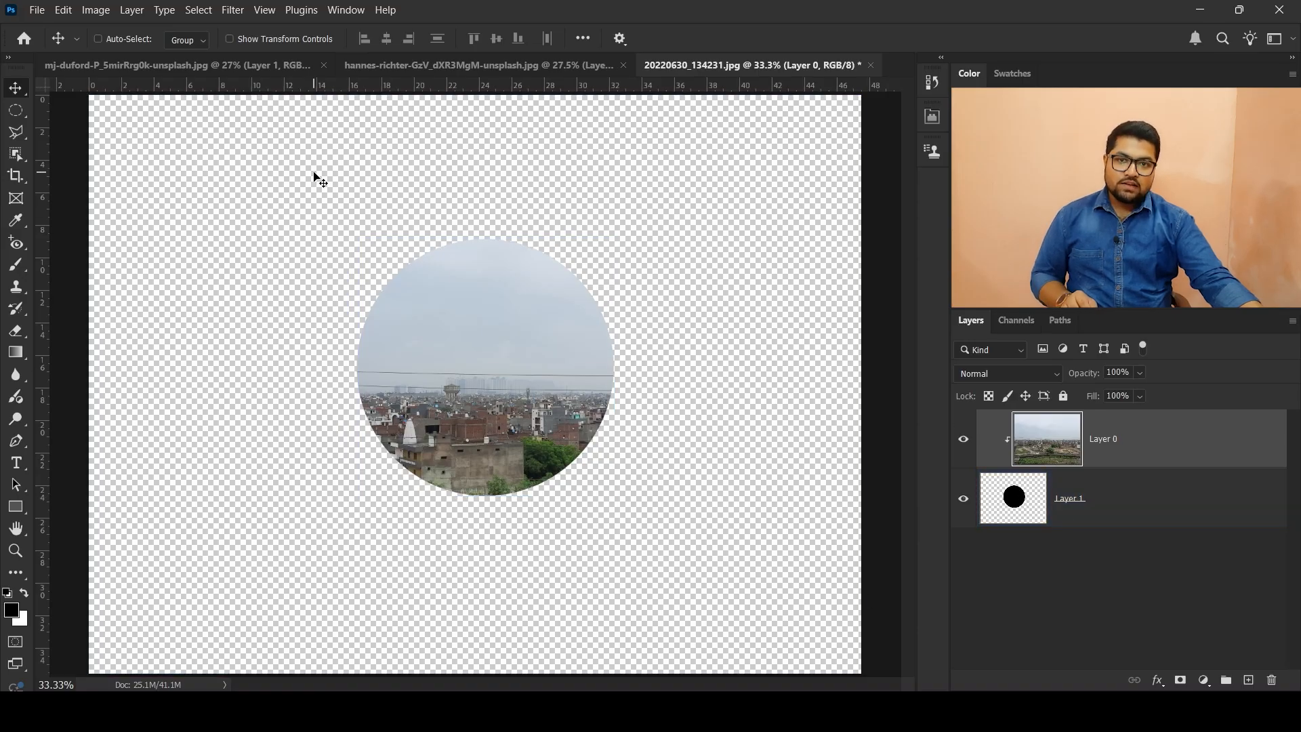
Step: Move the Layer 1 circle down and to the left, then scale it to 239.51% and shift it slightly up and right
{"action": "left_click", "coordinate": [1027, 504]}
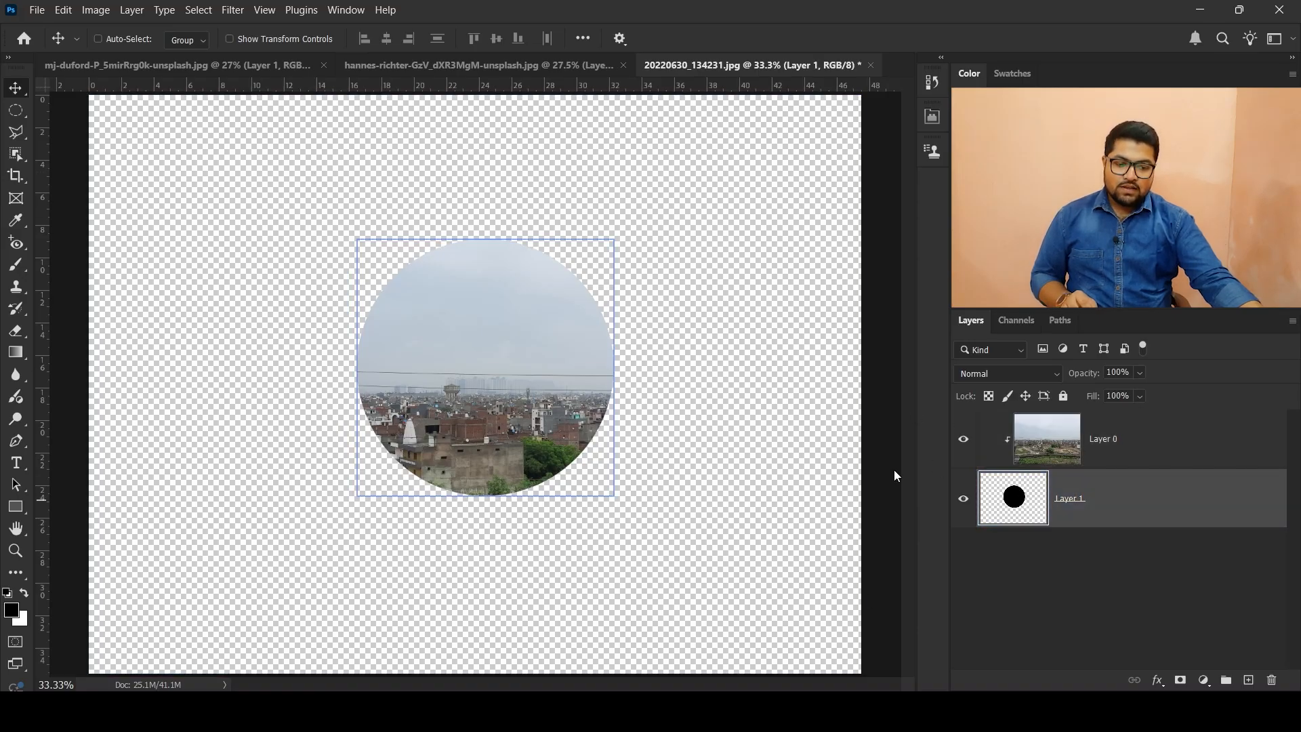
{"action": "left_click_drag", "start_coordinate": [510, 352], "coordinate": [420, 415]}
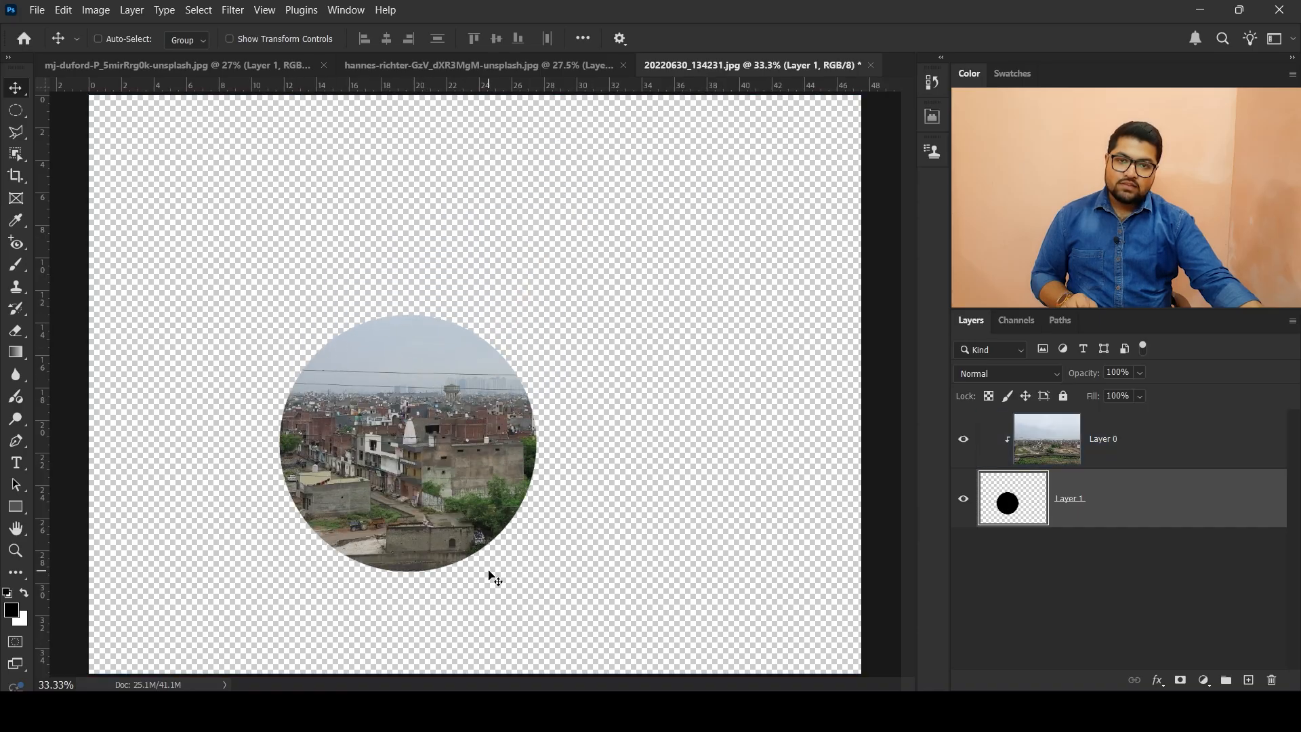
{"action": "key", "text": "ctrl+t"}
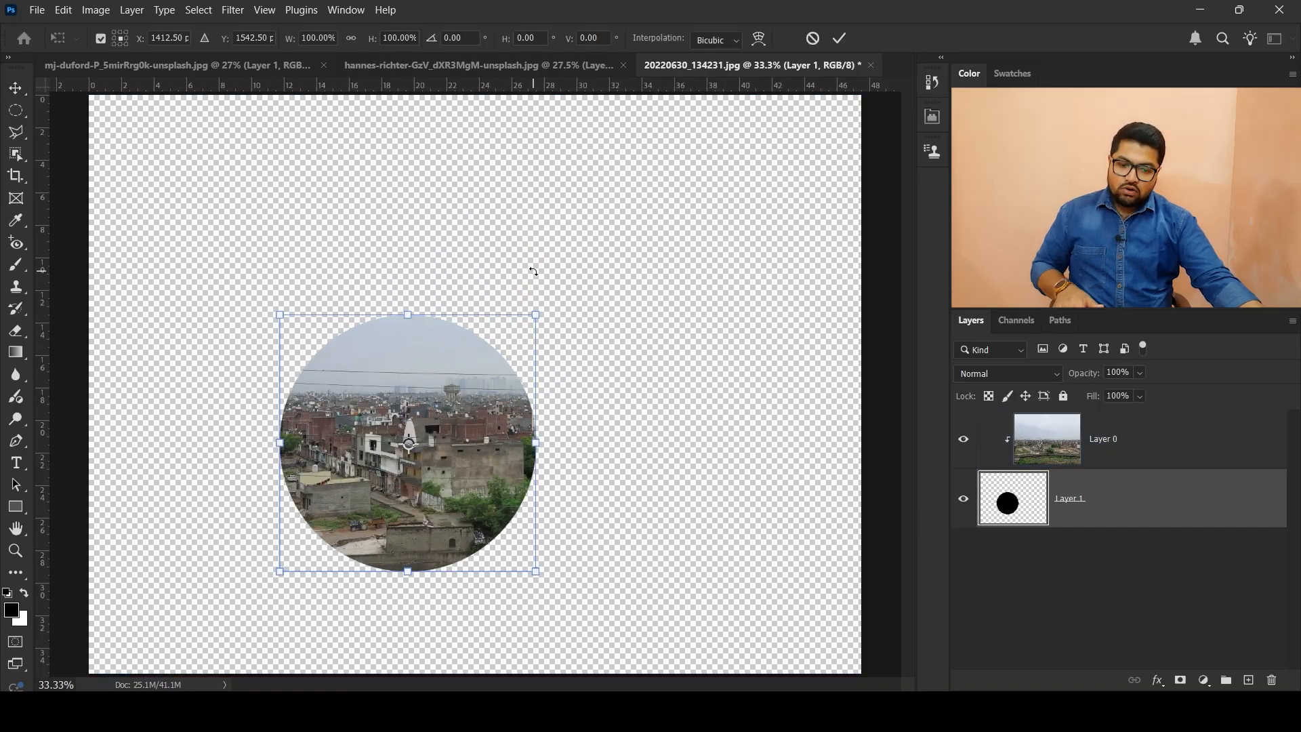
{"action": "left_click_drag", "start_coordinate": [535, 316], "coordinate": [807, 203]}
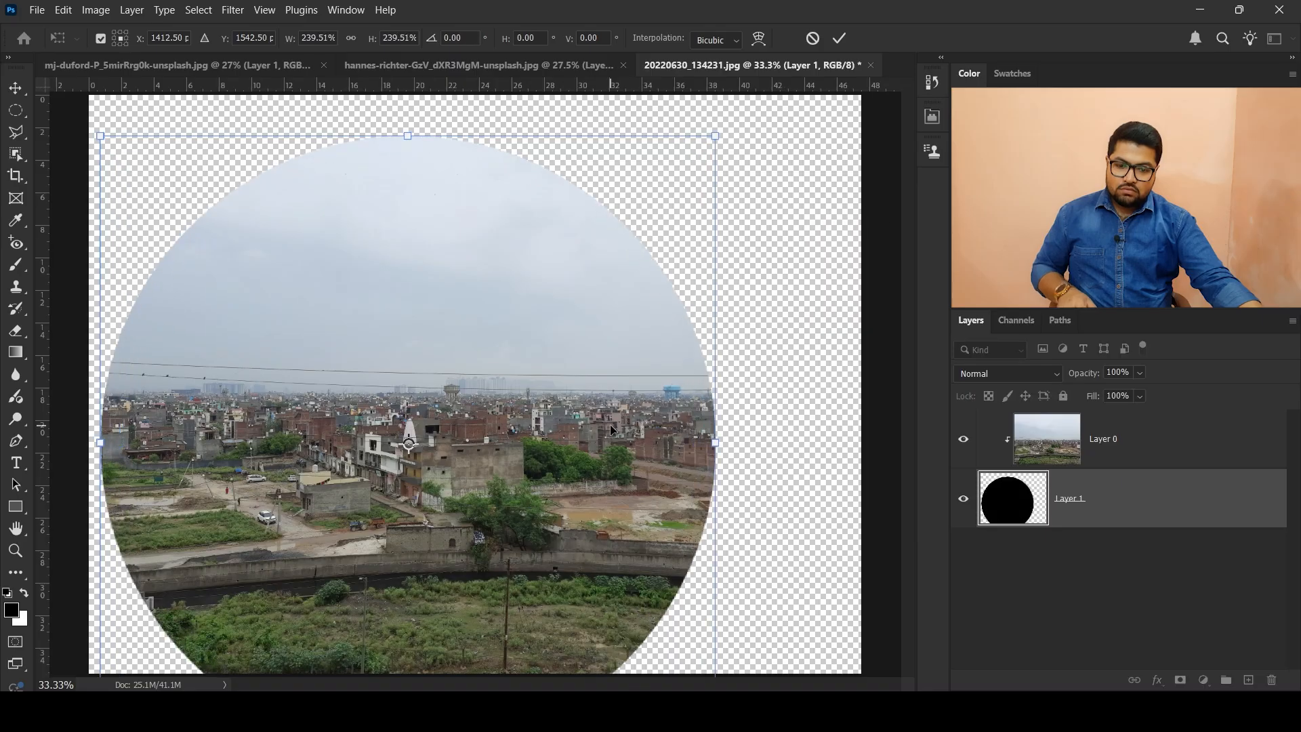
{"action": "mouse_move", "coordinate": [550, 461]}
{"action": "left_mouse_down"}
{"action": "mouse_move", "coordinate": [648, 409]}
{"action": "mouse_move", "coordinate": [515, 339]}
{"action": "mouse_move", "coordinate": [466, 482]}
{"action": "mouse_move", "coordinate": [709, 404]}
{"action": "mouse_move", "coordinate": [542, 407]}
{"action": "mouse_move", "coordinate": [550, 385]}
{"action": "mouse_move", "coordinate": [563, 448]}
{"action": "left_mouse_up"}
{"action": "key", "text": "Return"}
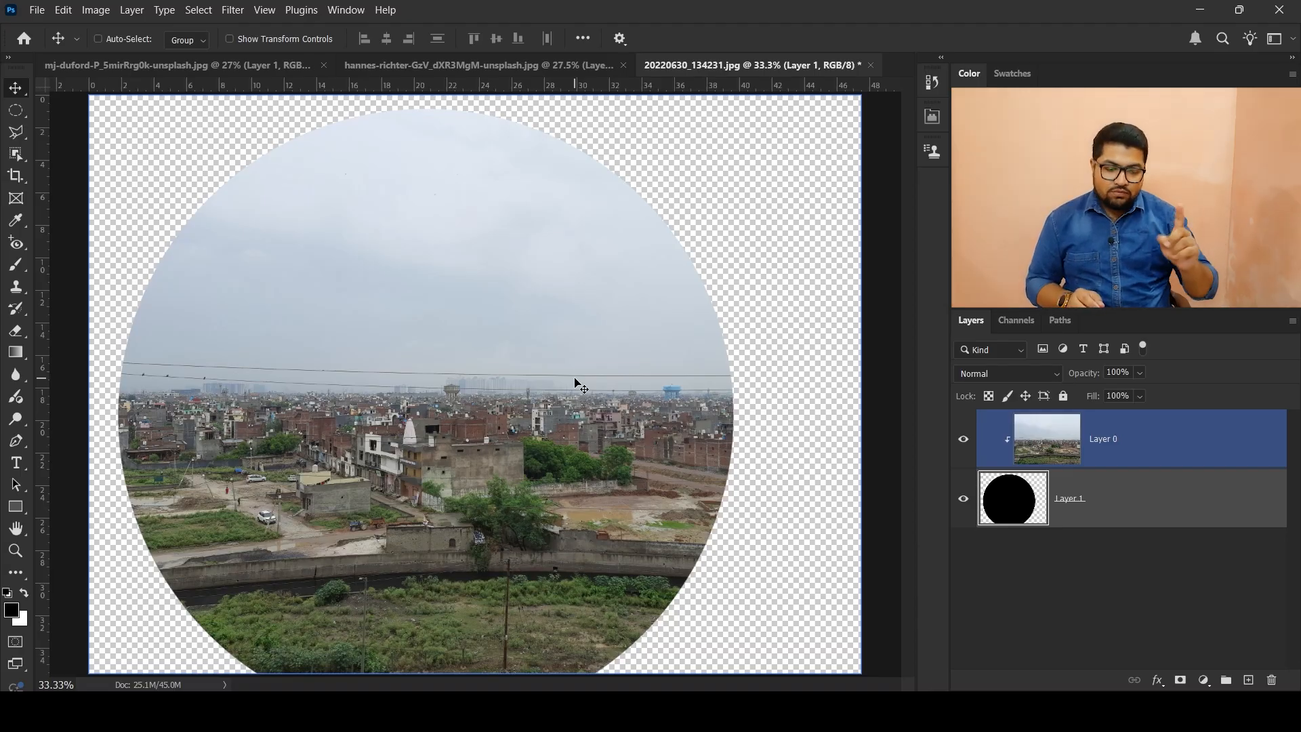
Step: Fill the whole of Layer 1 with the black foreground color
{"action": "left_click", "coordinate": [1005, 505]}
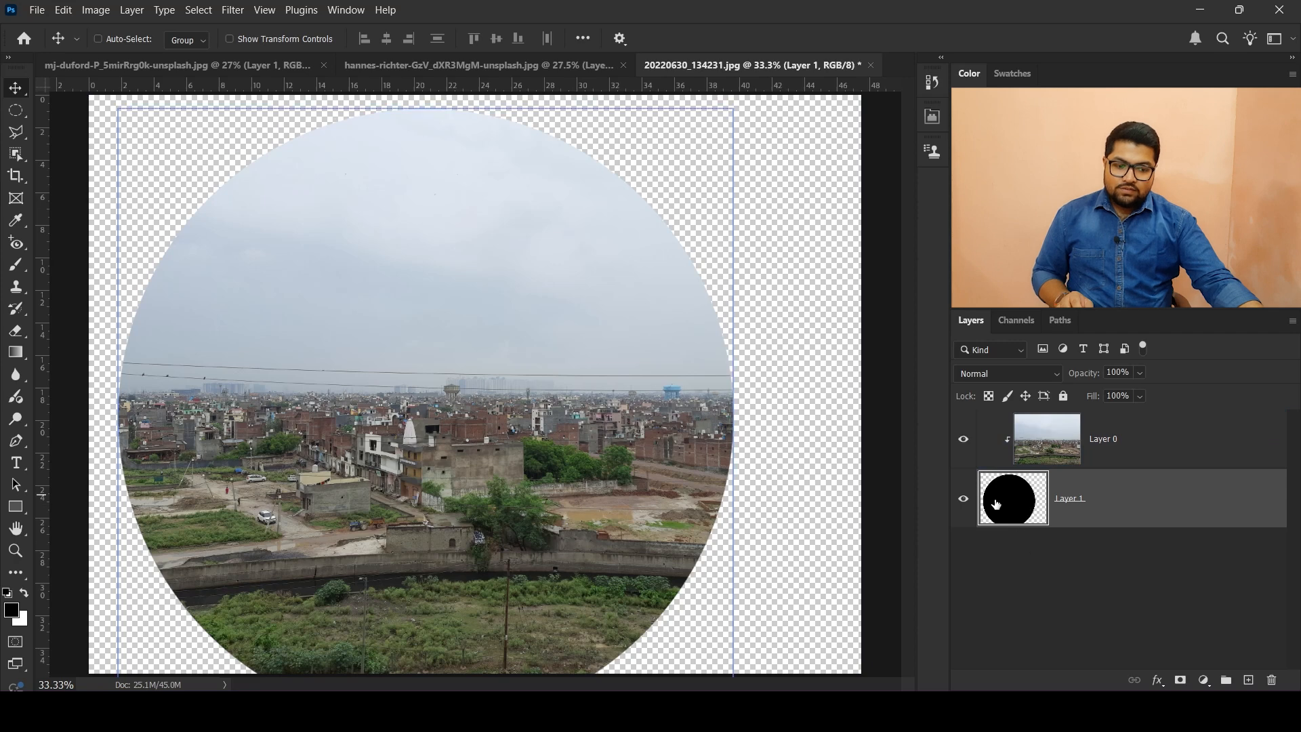
{"action": "scroll", "coordinate": [625, 364], "scroll_direction": "down", "scroll_amount": 2}
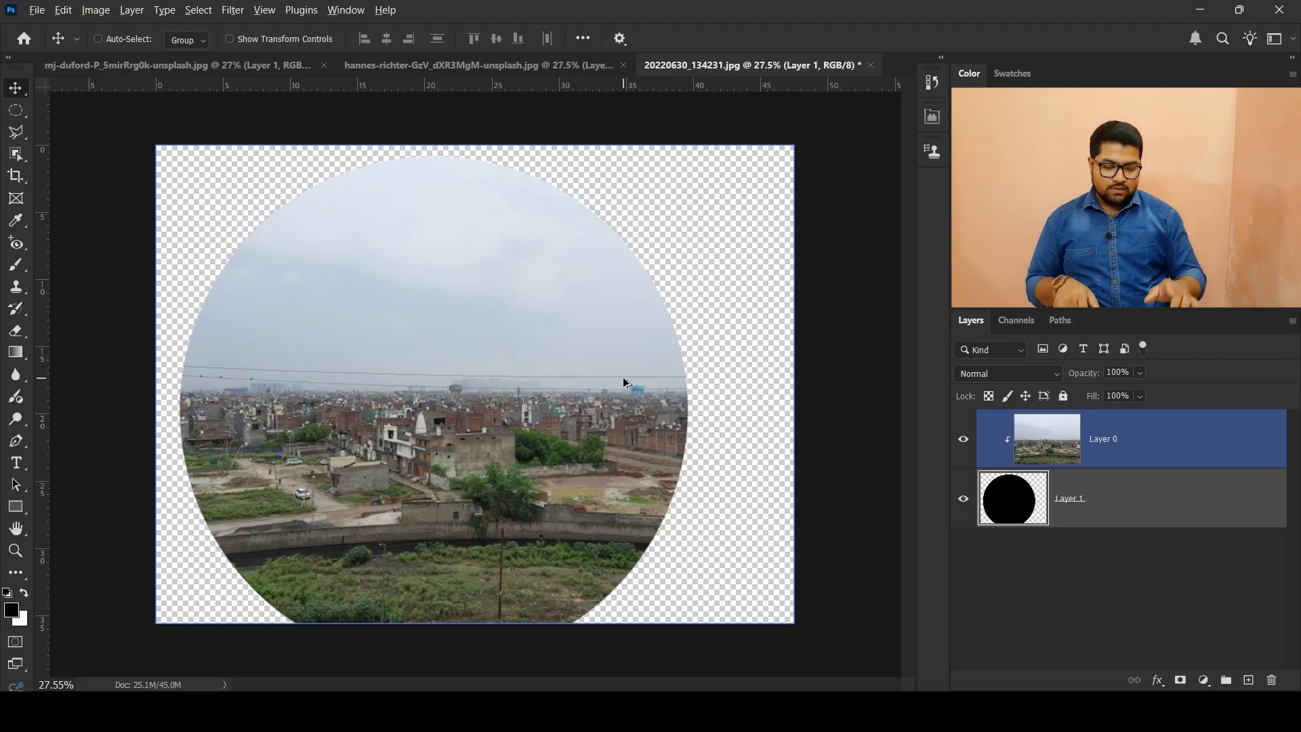
{"action": "key", "text": "alt+BackSpace"}
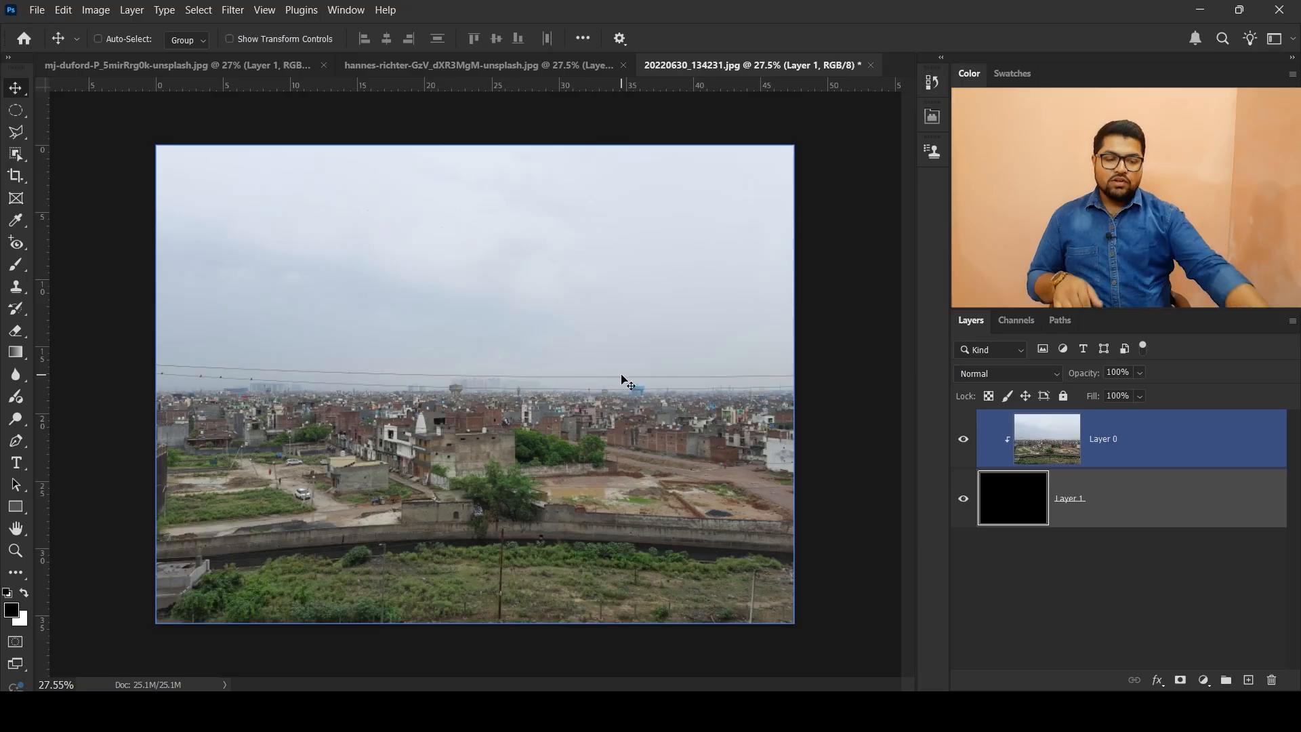
{"action": "left_click", "coordinate": [1038, 486]}
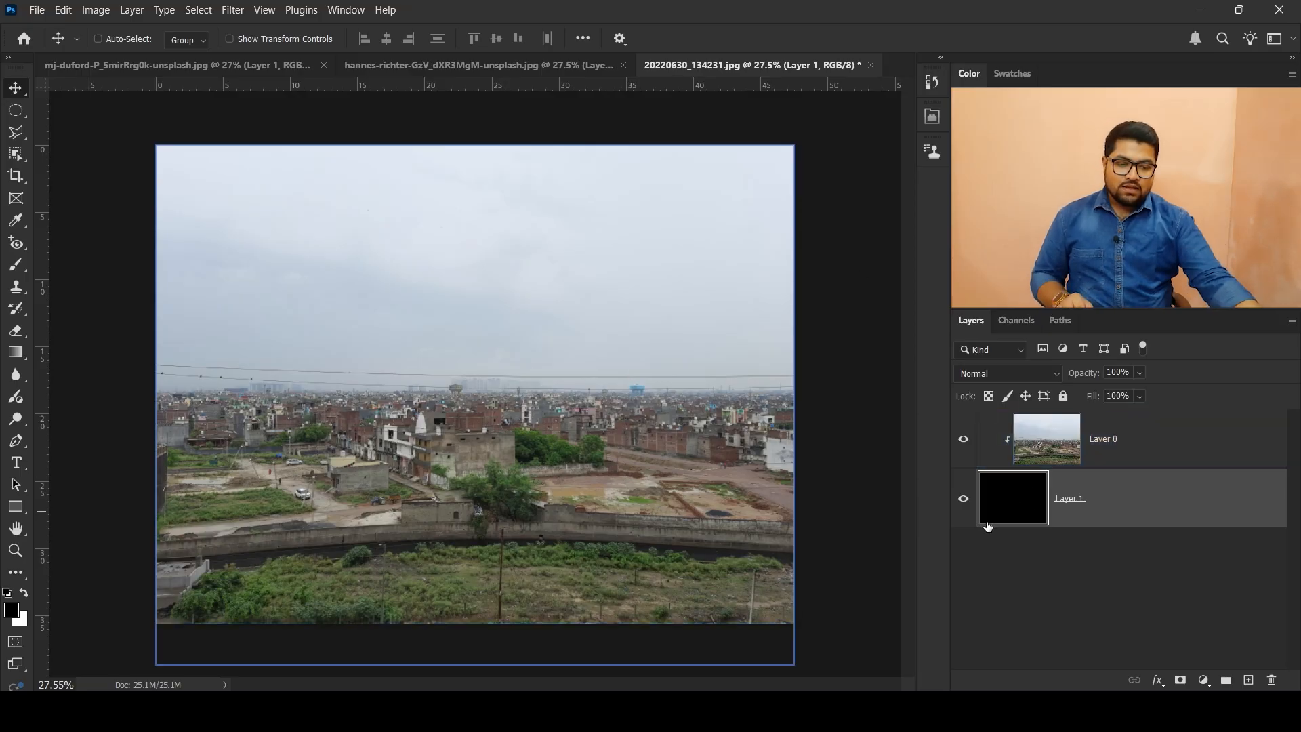
Step: Release the clipping mask from the Layer 0 photo
{"action": "left_click", "coordinate": [997, 457]}
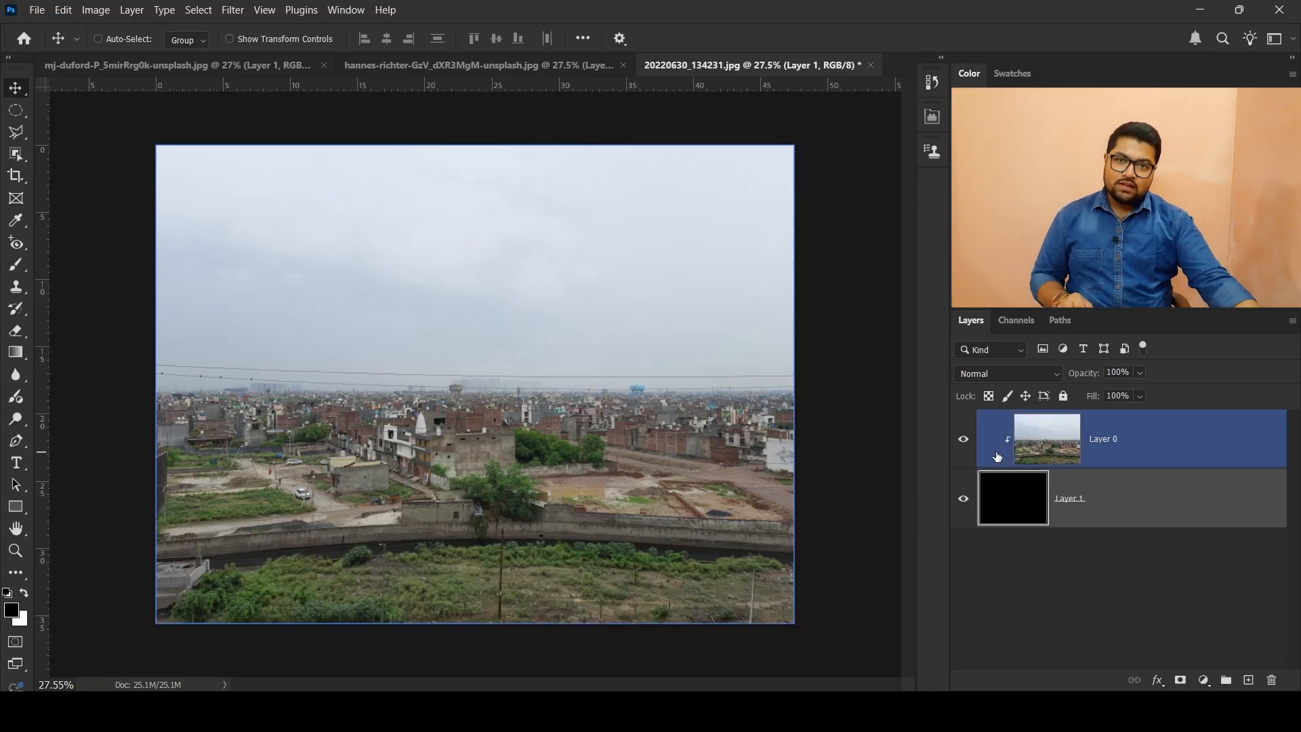
{"action": "right_click", "coordinate": [1200, 449]}
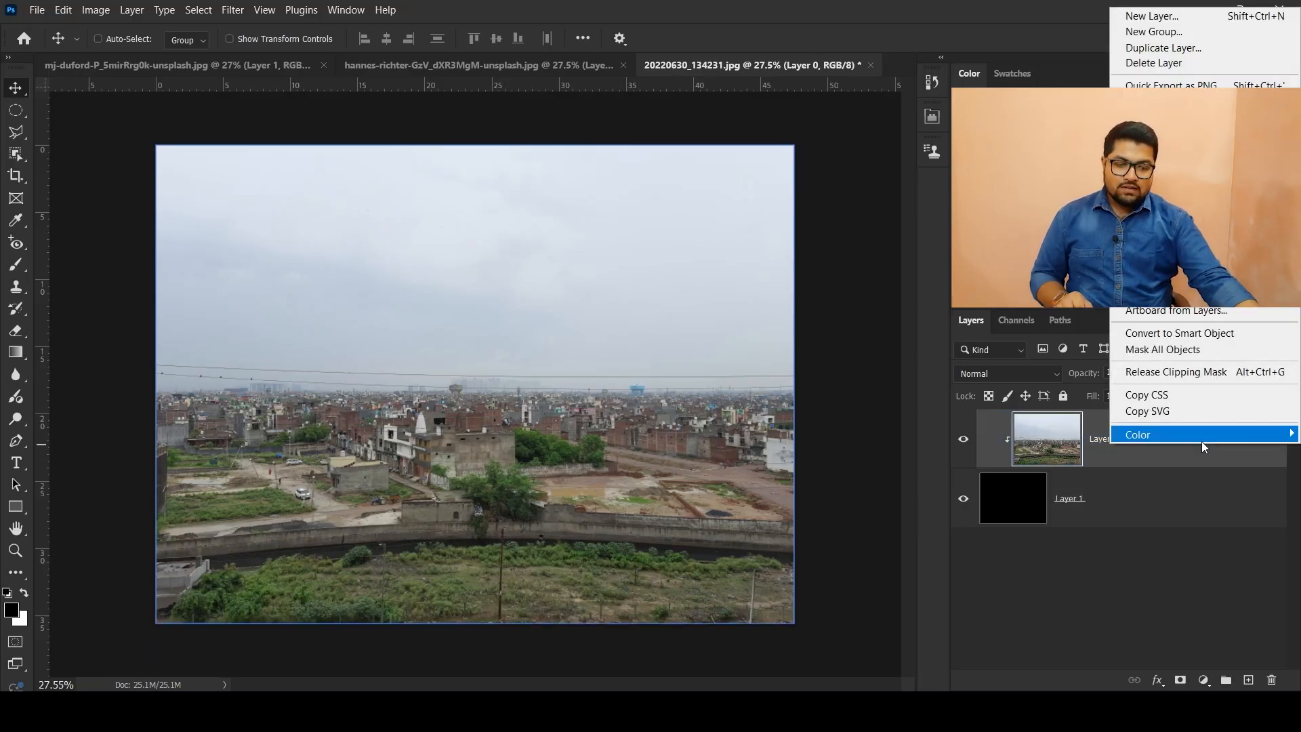
{"action": "left_click", "coordinate": [1213, 372]}
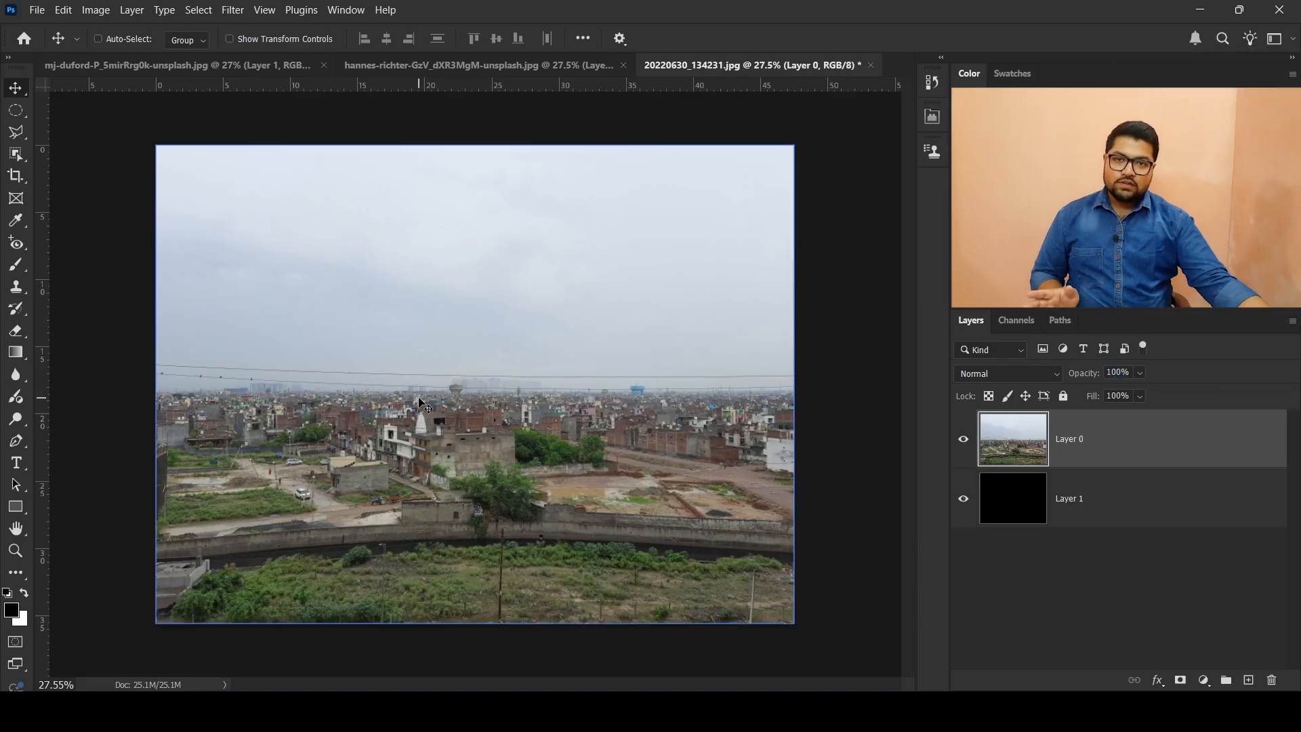
Step: With Layer 1 active, select a wide rectangle across the middle of the canvas and invert the selection
{"action": "key", "text": "m"}
{"action": "key", "text": "alt+bracketleft"}
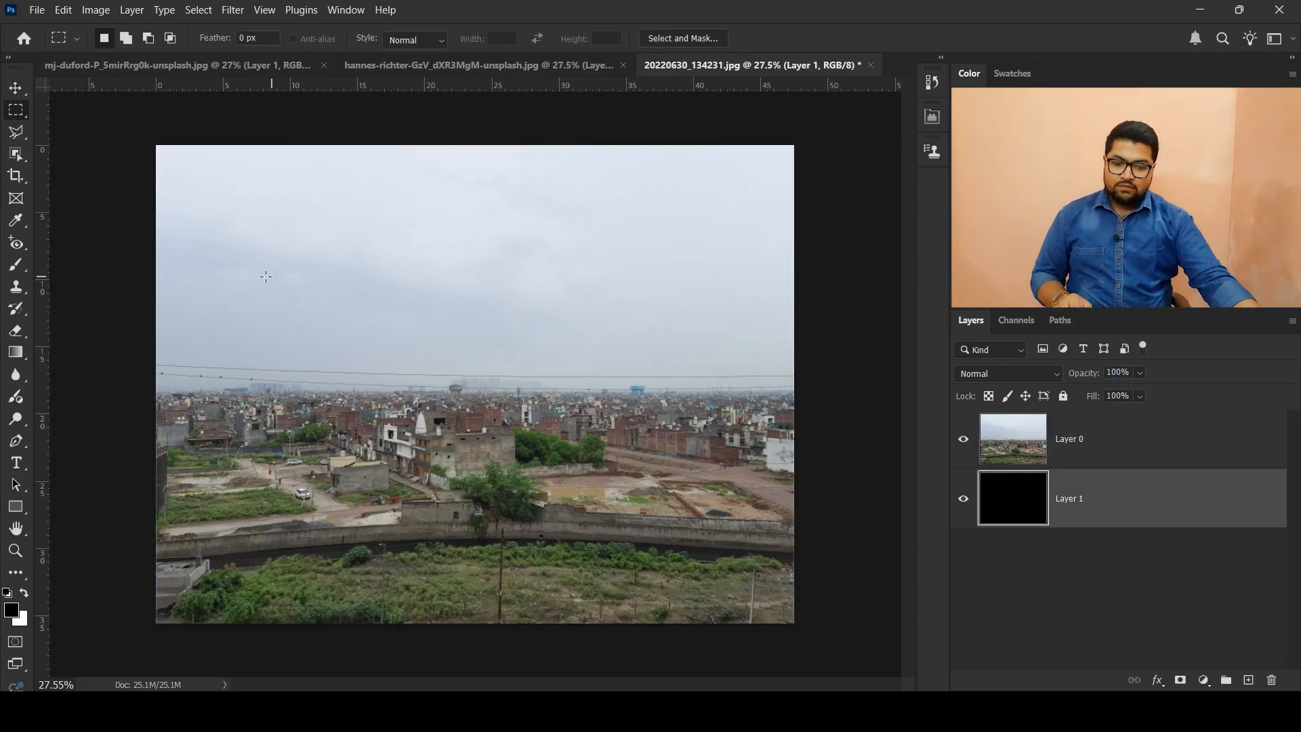
{"action": "left_click_drag", "start_coordinate": [237, 292], "coordinate": [704, 490]}
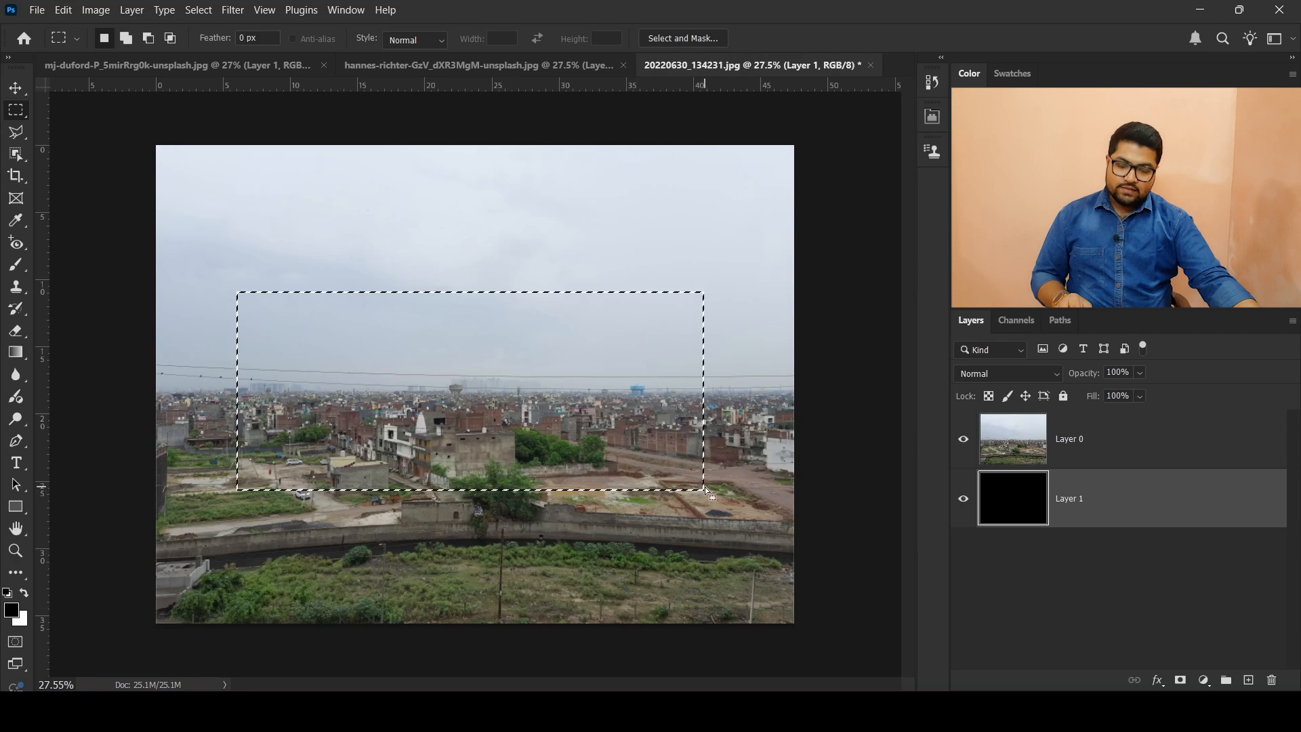
{"action": "right_click", "coordinate": [440, 351]}
{"action": "left_click", "coordinate": [534, 332]}
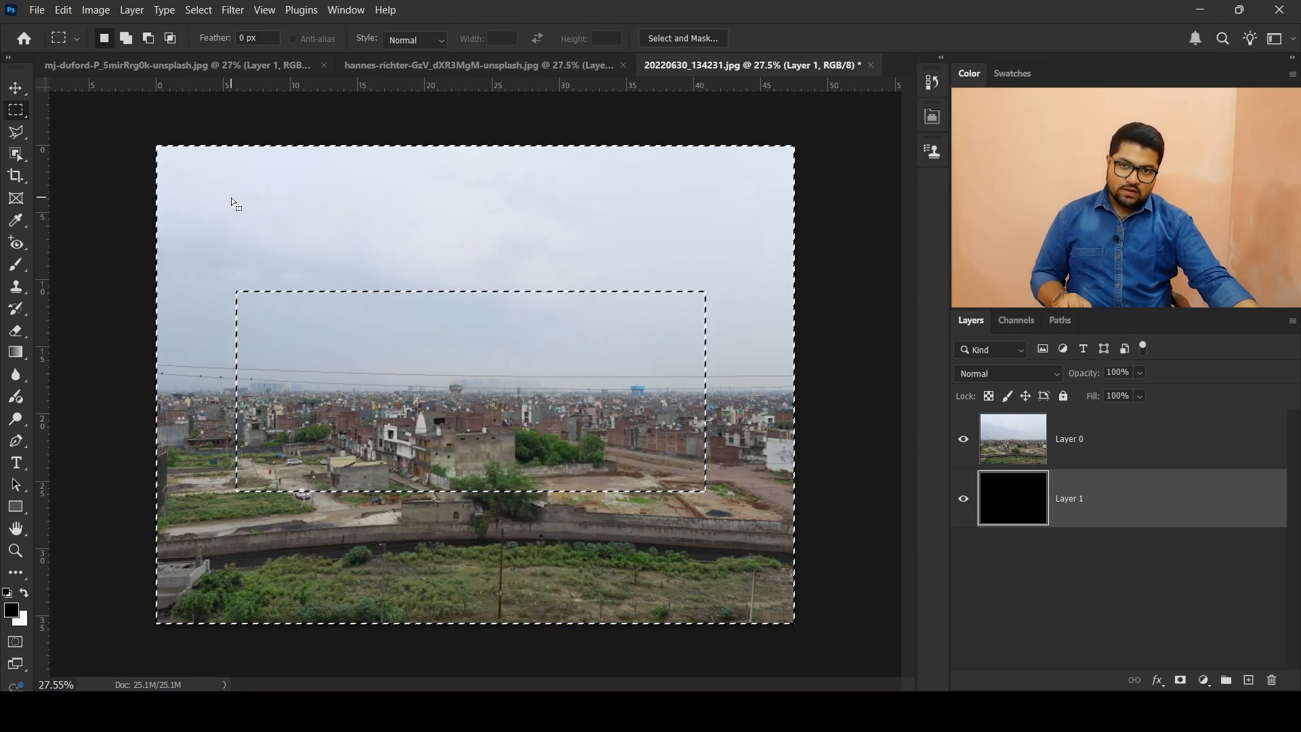
Step: Delete the black fill of Layer 1 outside the central rectangle and clear the selection
{"action": "key", "text": "Delete"}
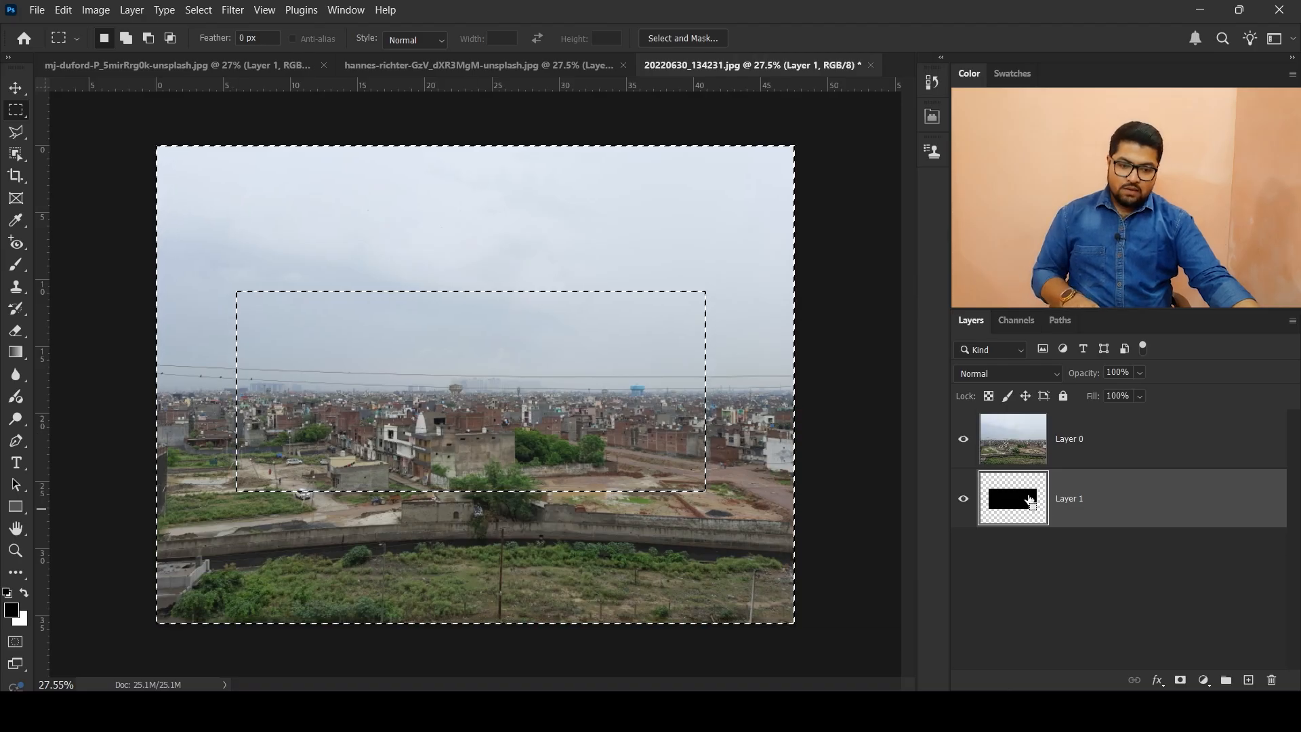
{"action": "key", "text": "ctrl+d"}
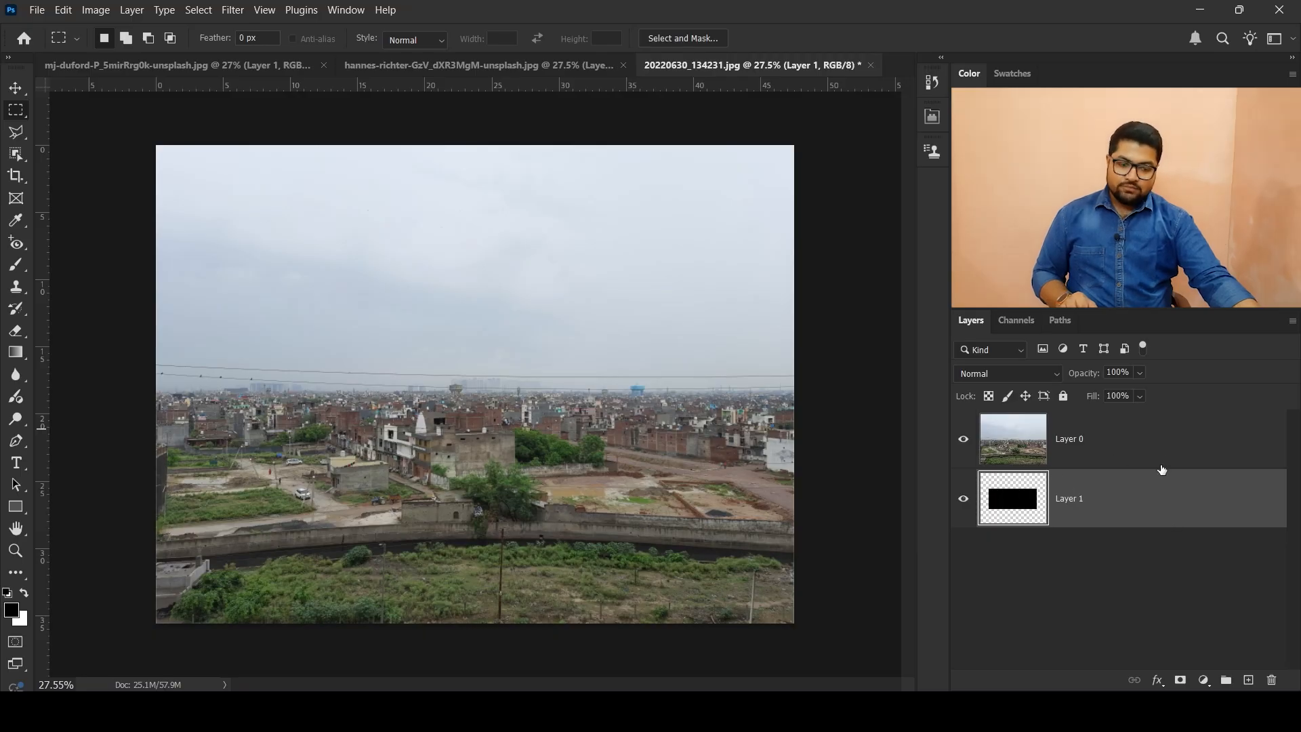
Step: Clip the Layer 0 city photo to the black rectangle on Layer 1 with a clipping mask
{"action": "right_click", "coordinate": [1234, 454]}
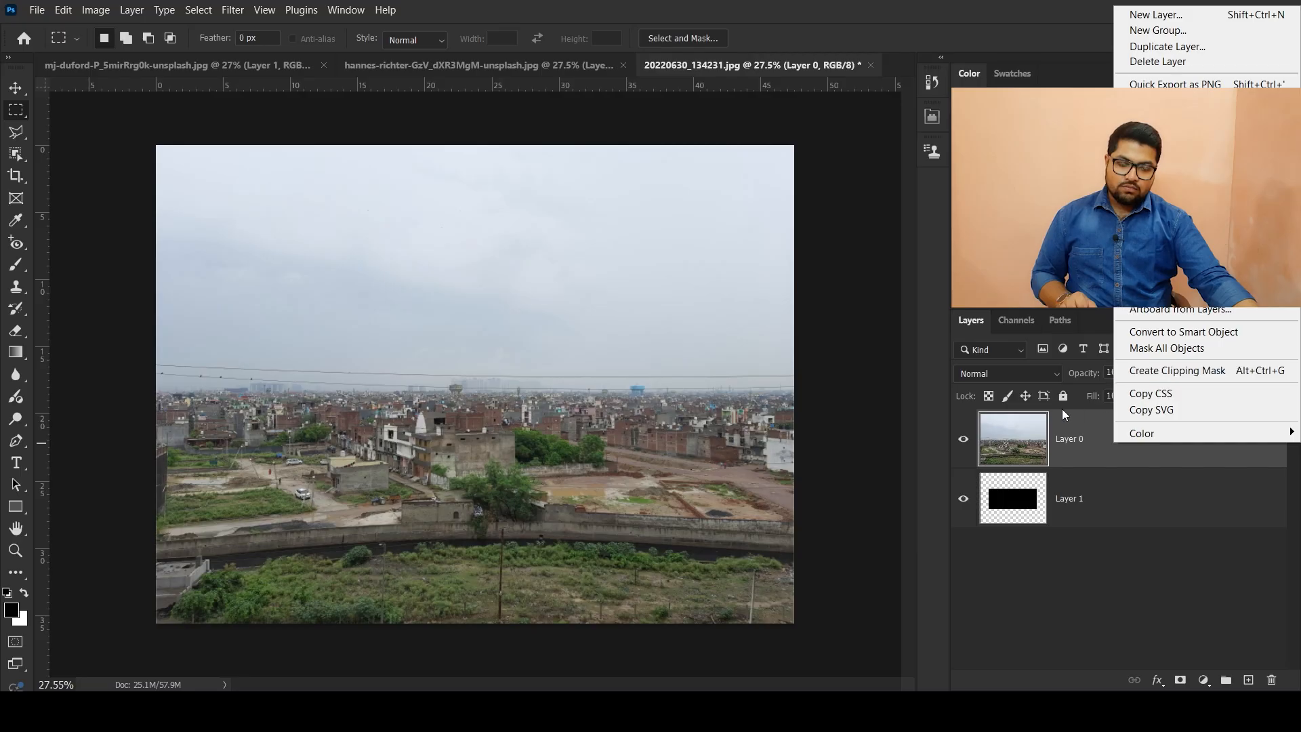
{"action": "left_click", "coordinate": [1078, 431]}
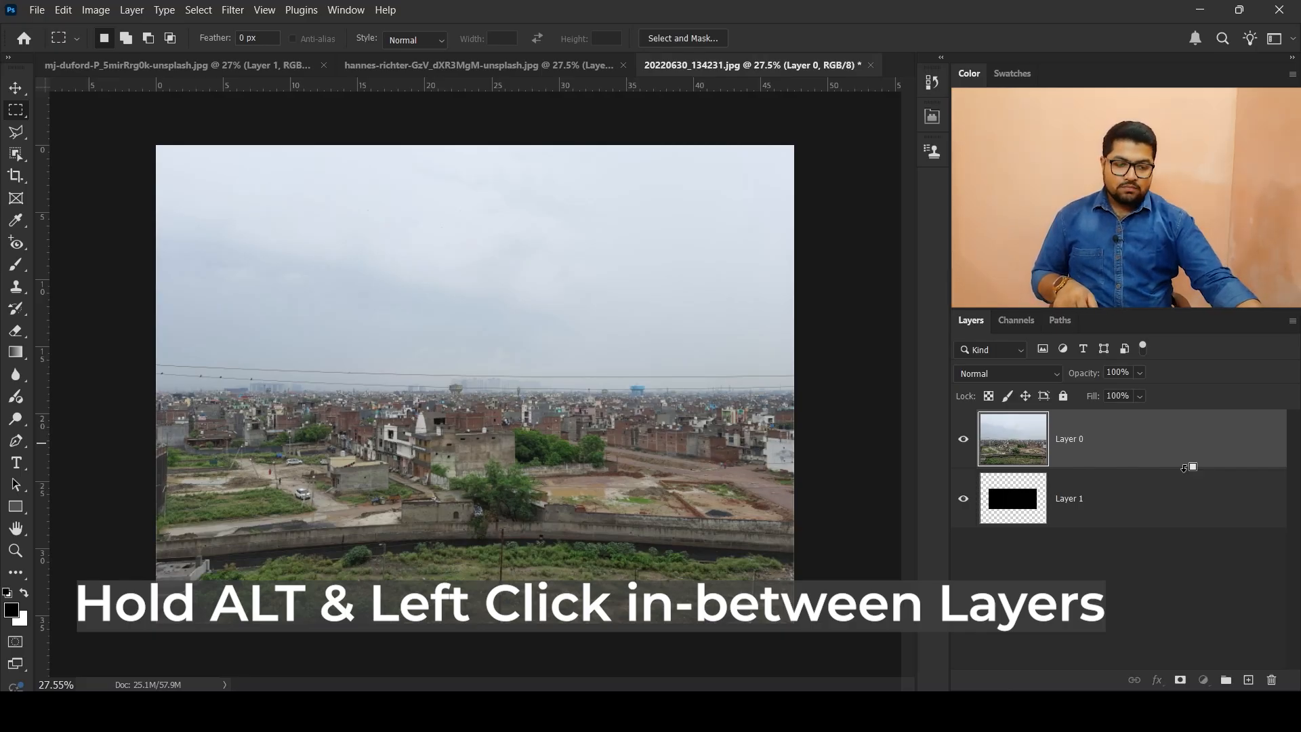
{"action": "left_click", "coordinate": [1184, 467], "text": "alt"}
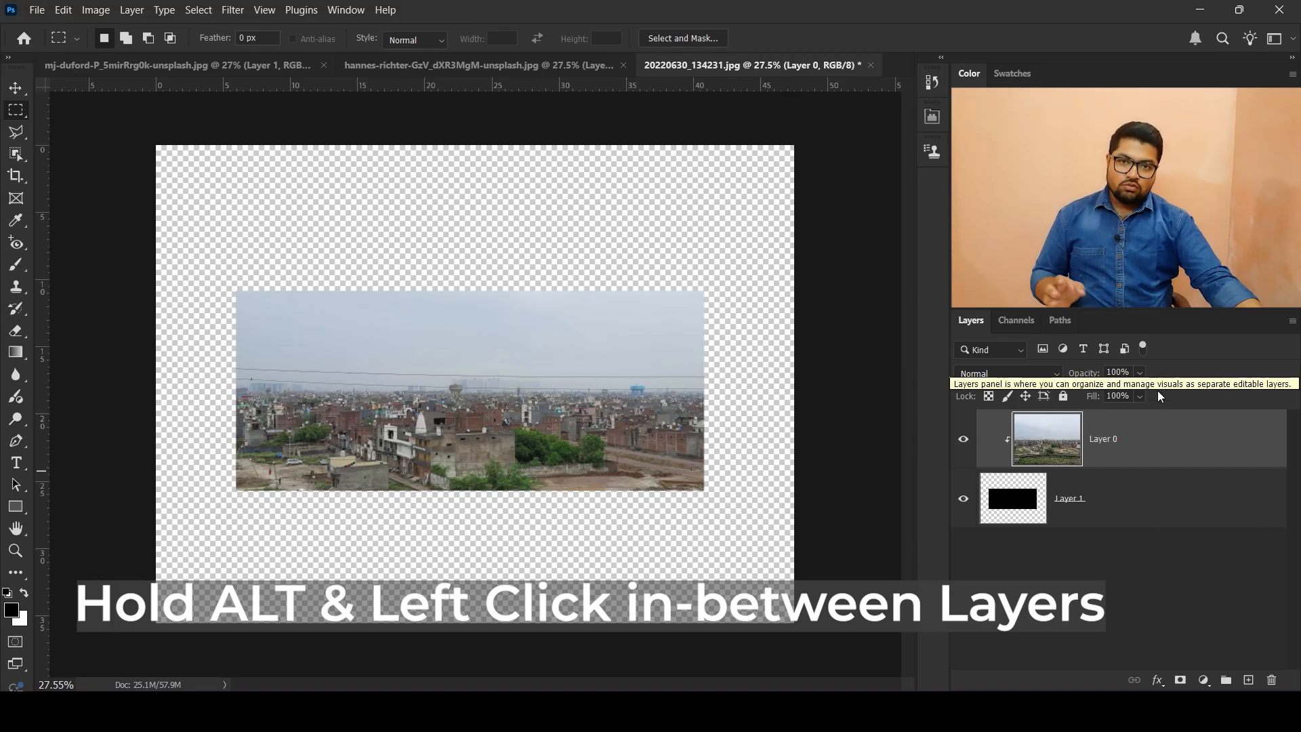
Step: Move the Layer 1 rectangle left and slightly down beneath the clipped city photo
{"action": "left_click", "coordinate": [1152, 498]}
{"action": "key", "text": "v"}
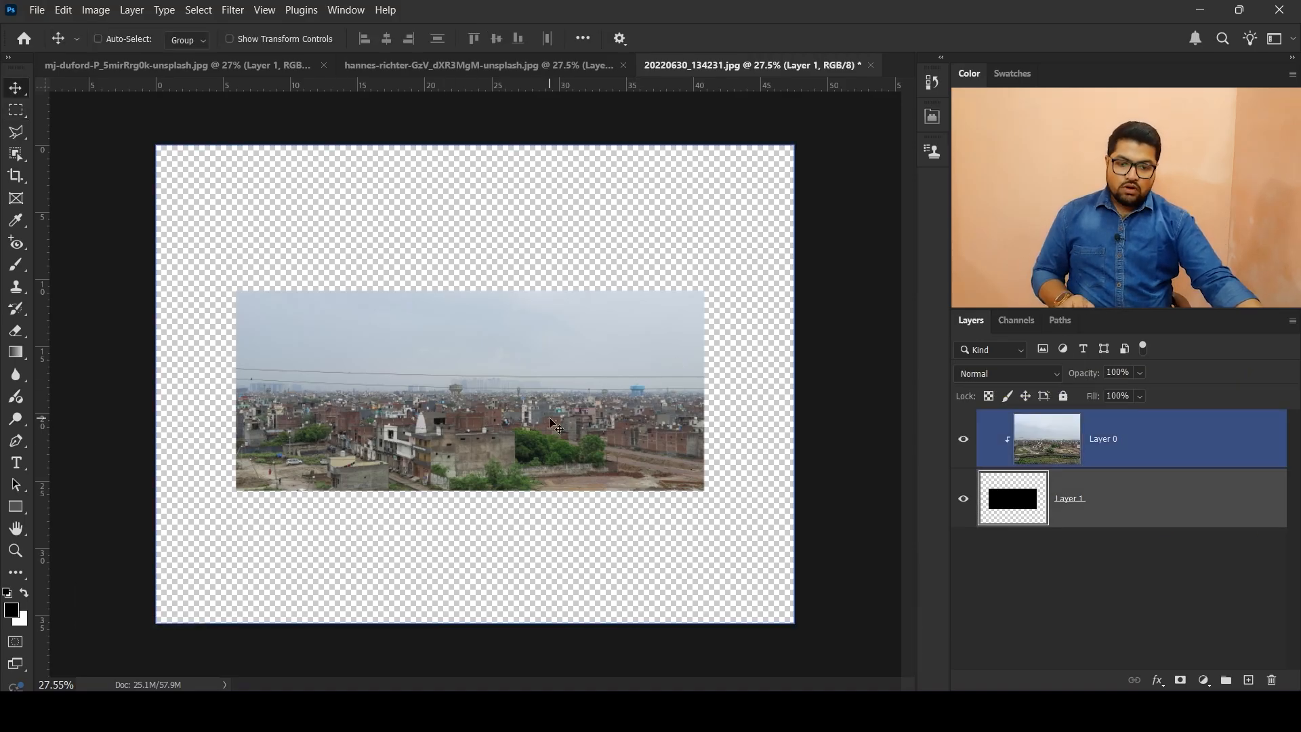
{"action": "left_click_drag", "start_coordinate": [550, 397], "coordinate": [496, 401]}
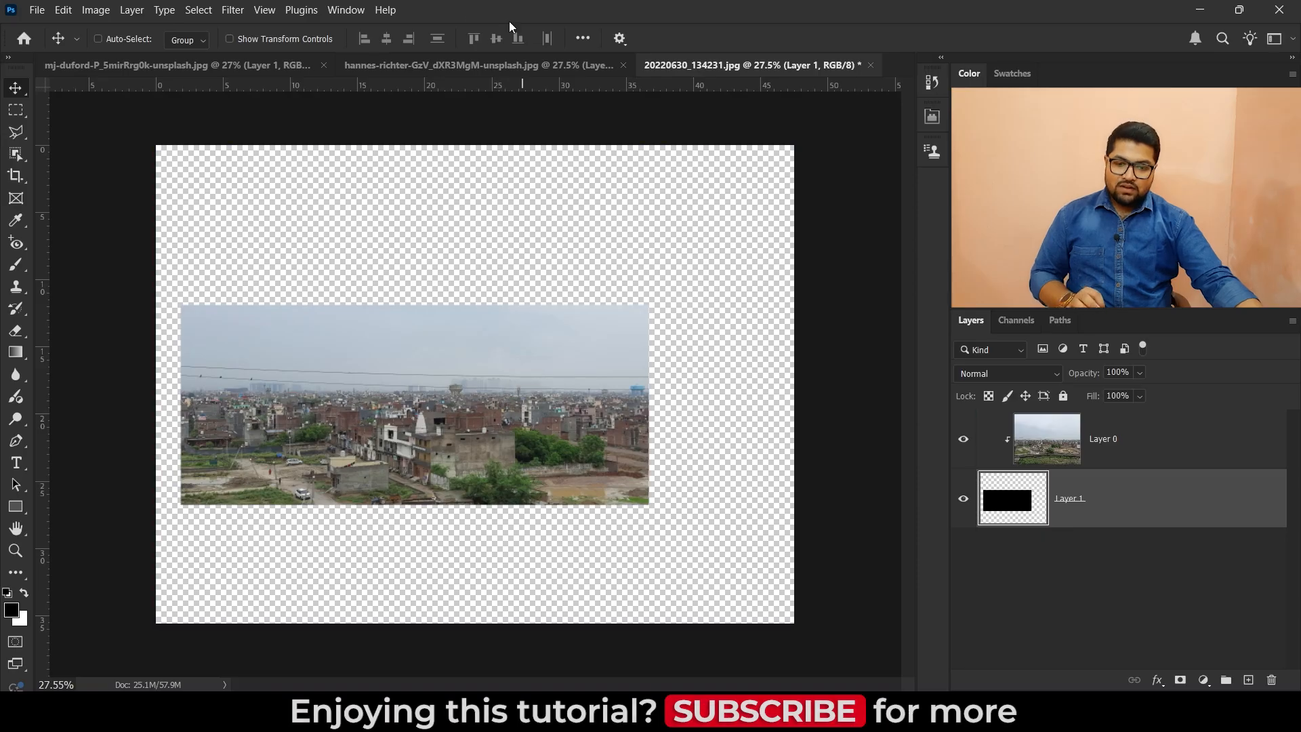
Step: Switch to the open document with the bridge photo and the magnifying glass
{"action": "left_click", "coordinate": [389, 64]}
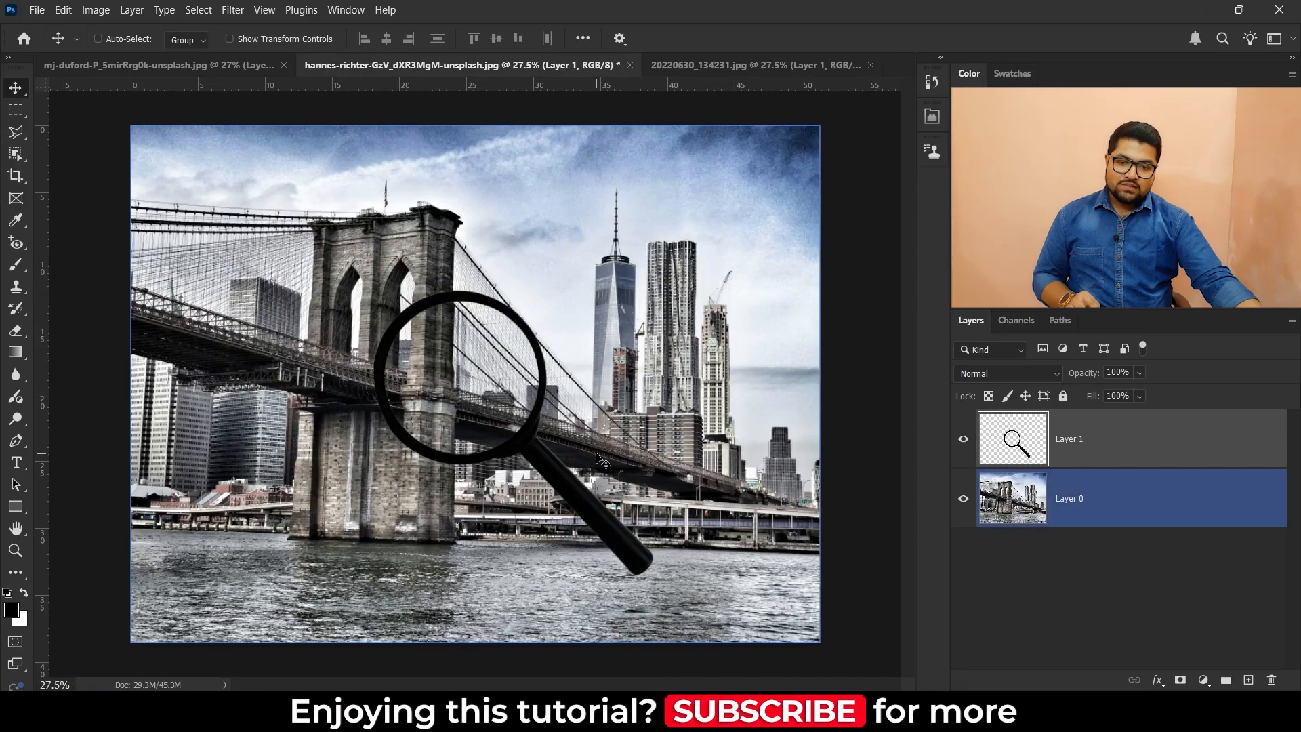